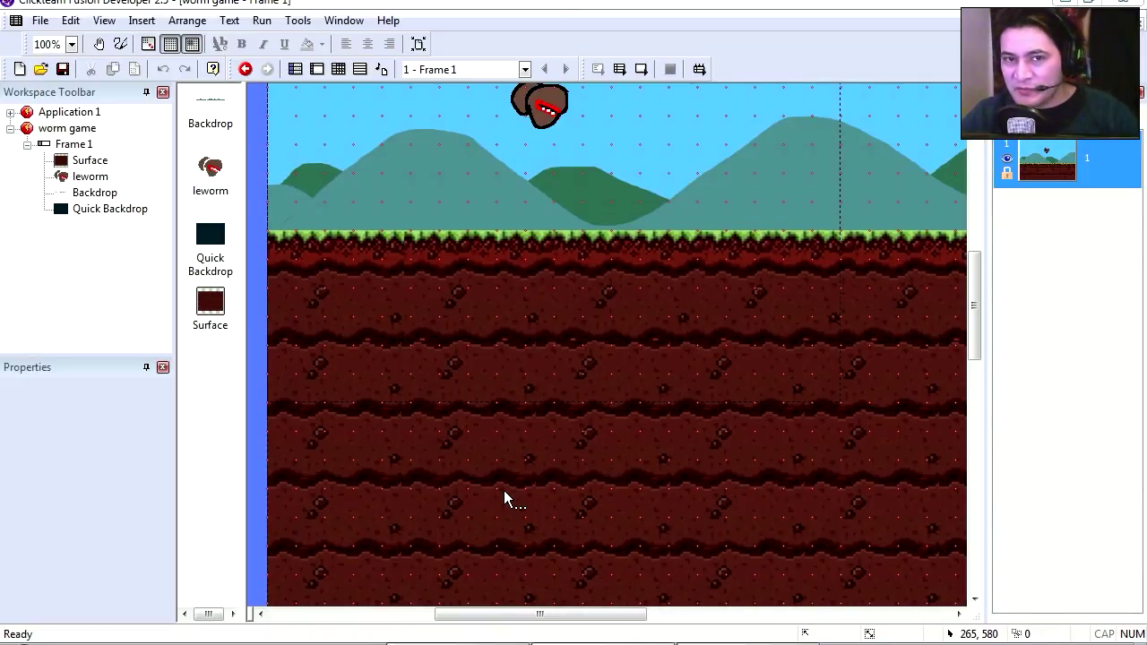
Step: Start a test run of the worm game frame
left_click(641, 69)
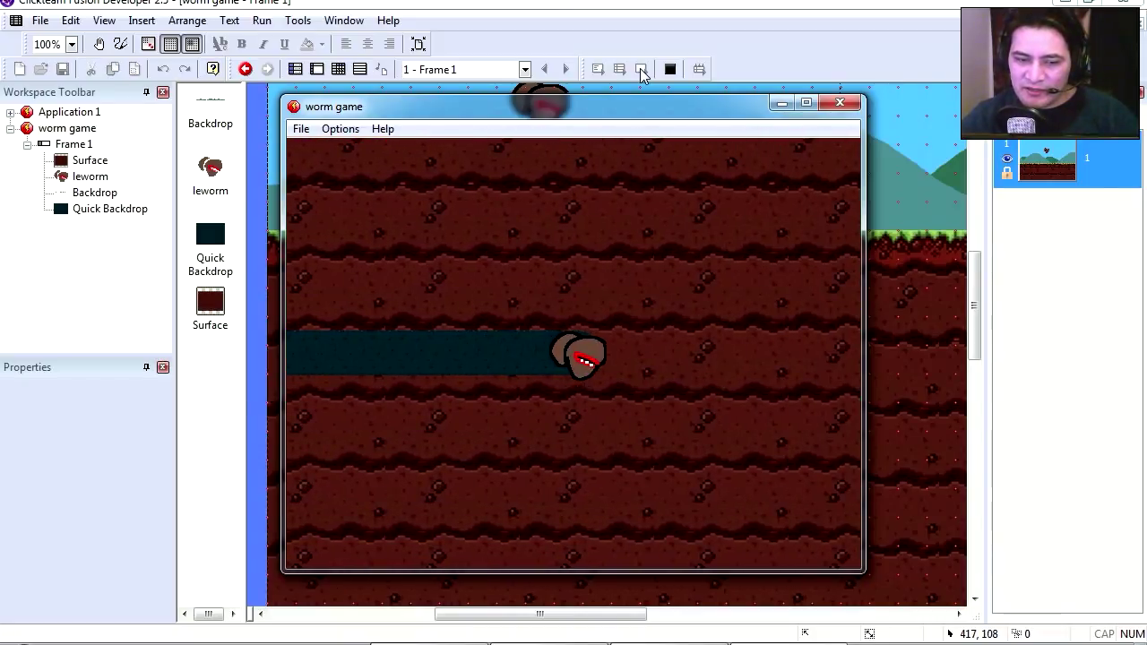
Step: Steer the worm with the arrow keys to dig criss-crossing tunnels, then stop the test run
key("Down")
key("Left")
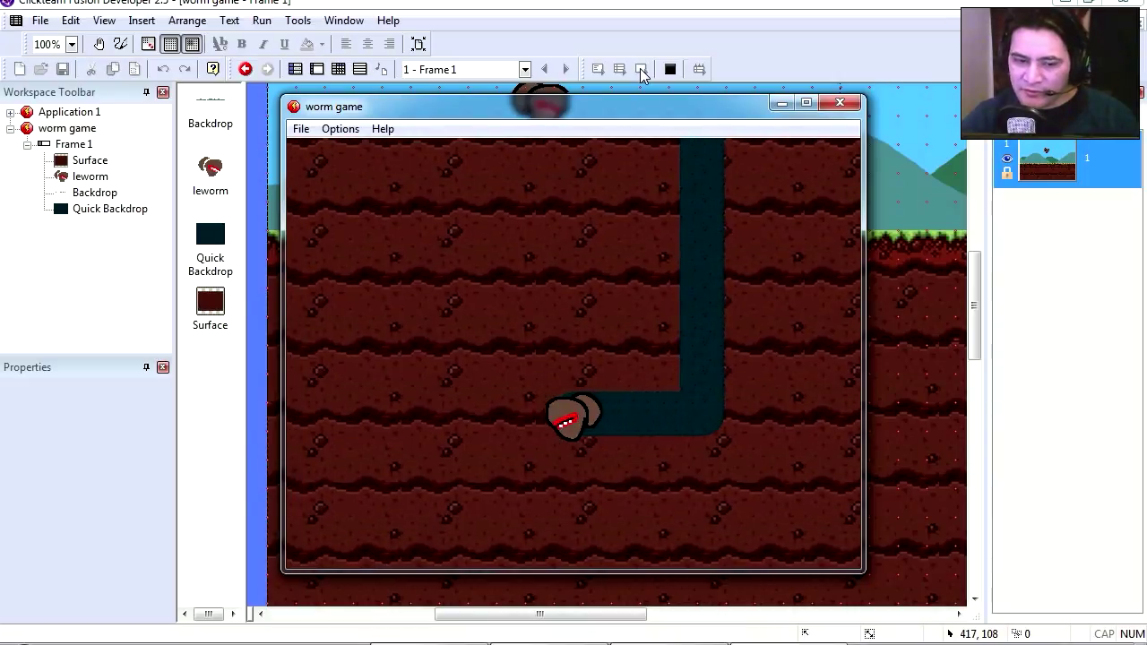
key("Up")
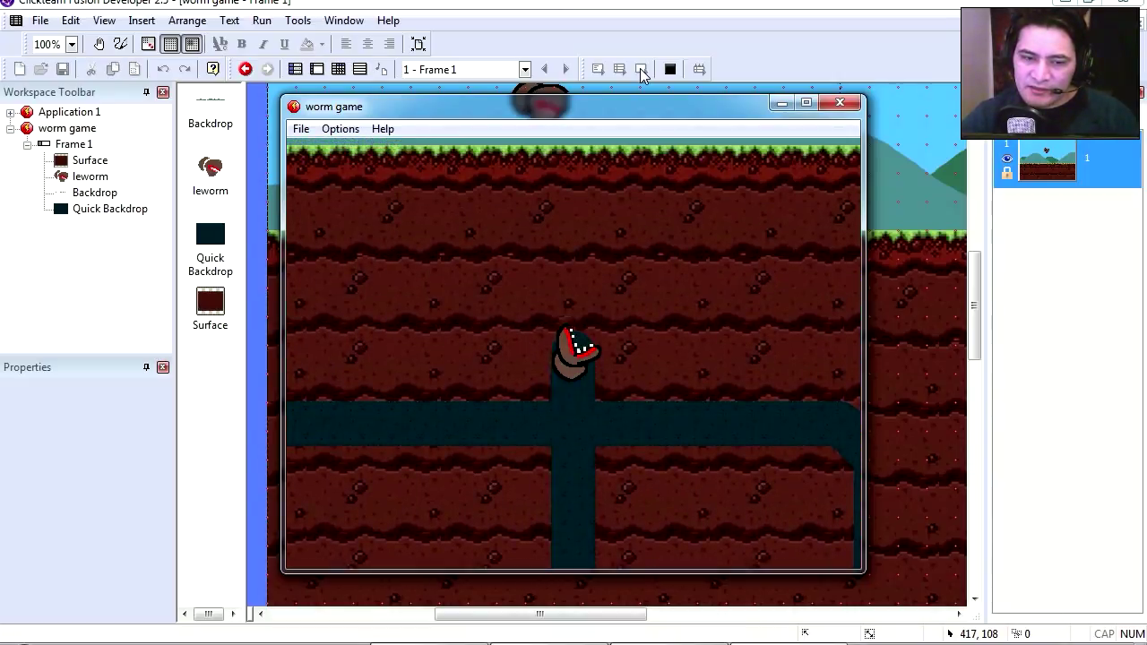
key("Right")
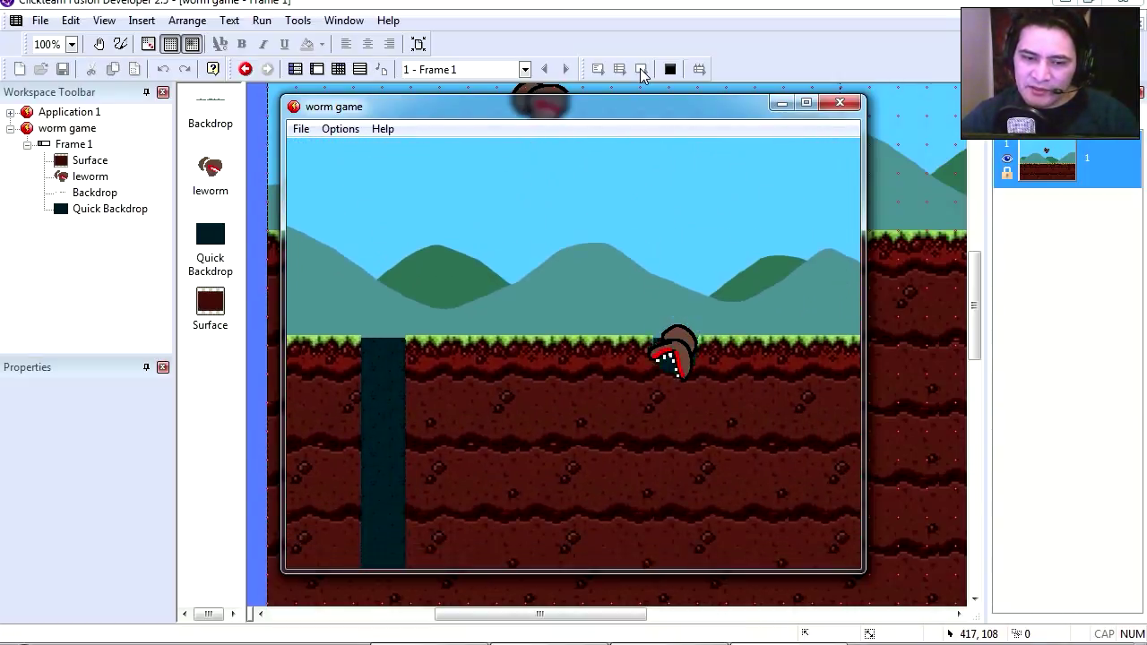
key("Left")
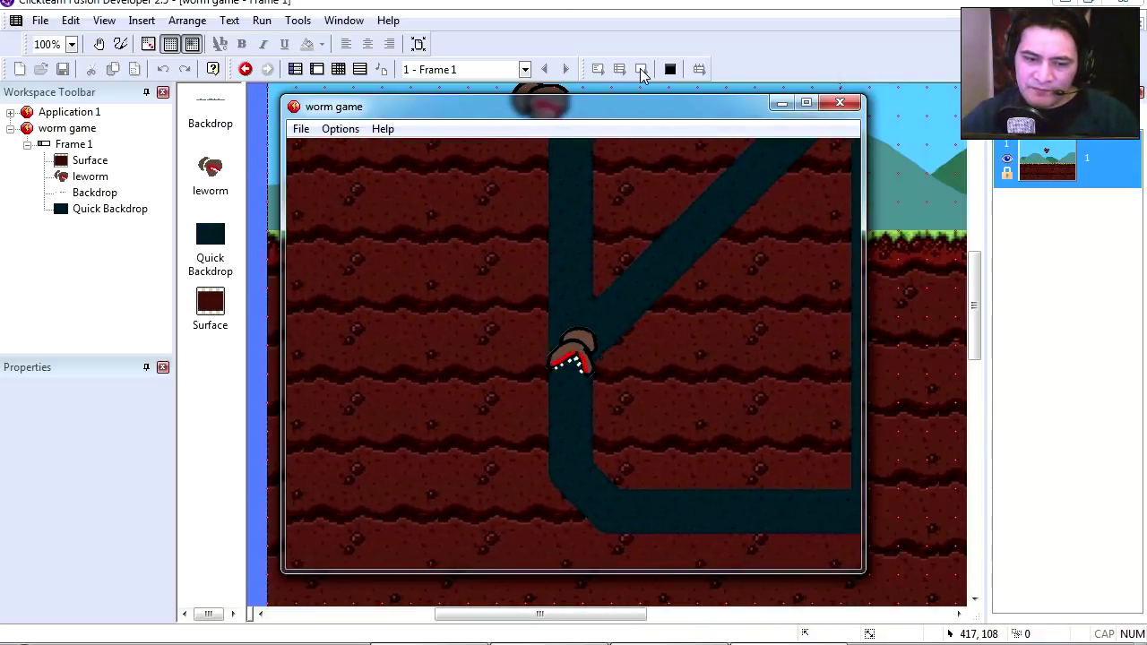
key("Up")
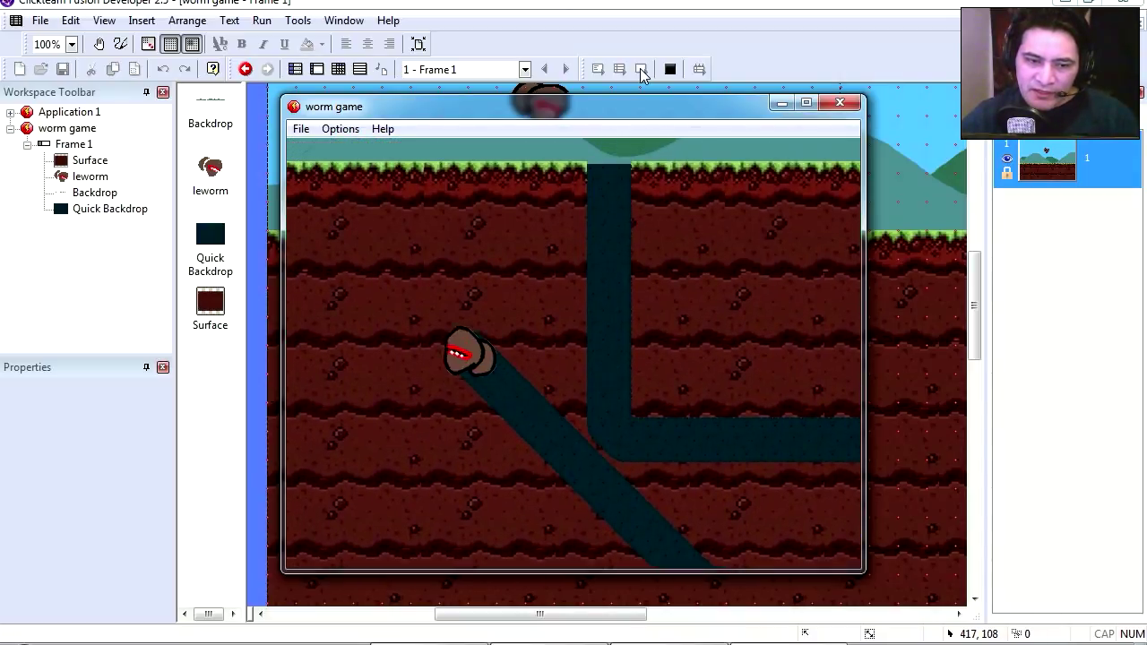
key("Right")
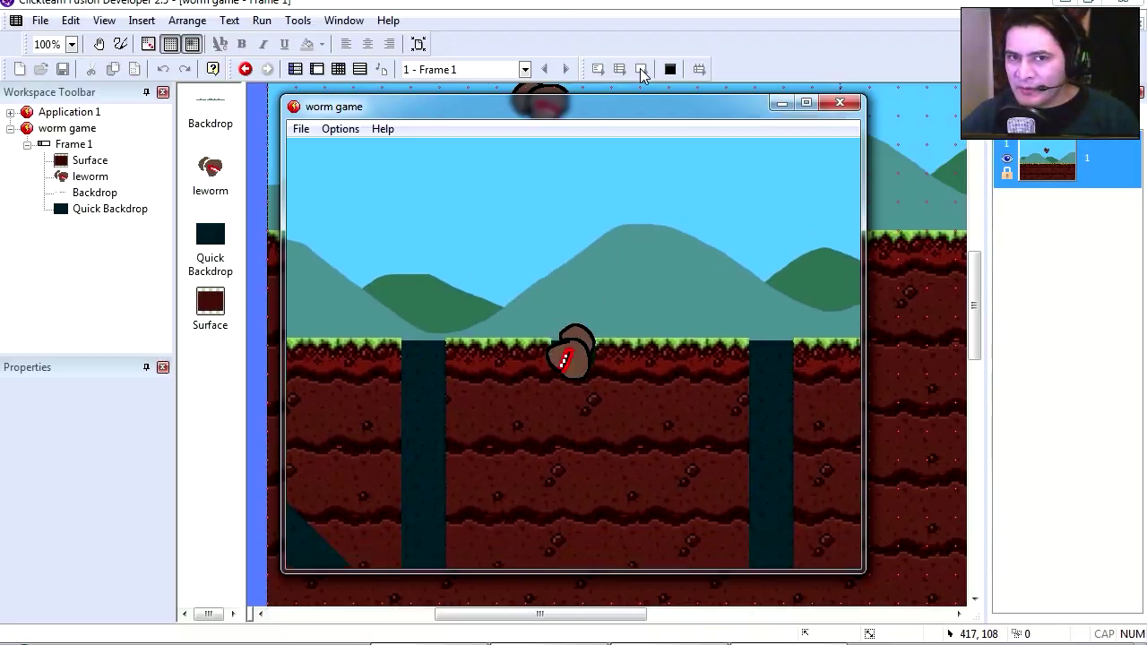
key("Right")
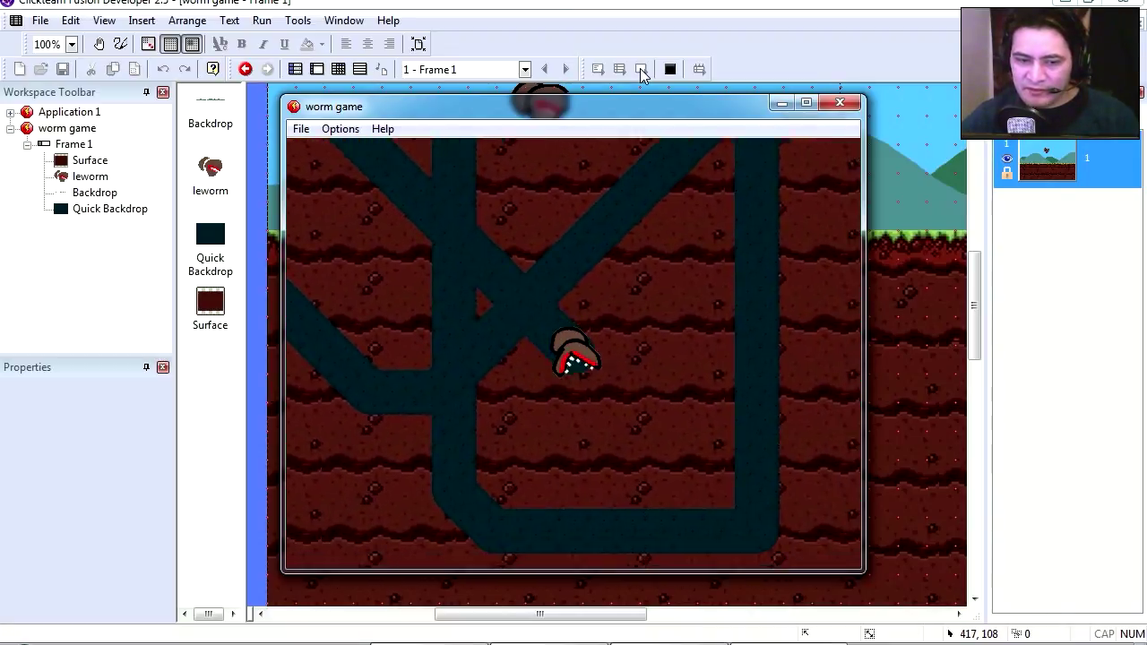
key("Left")
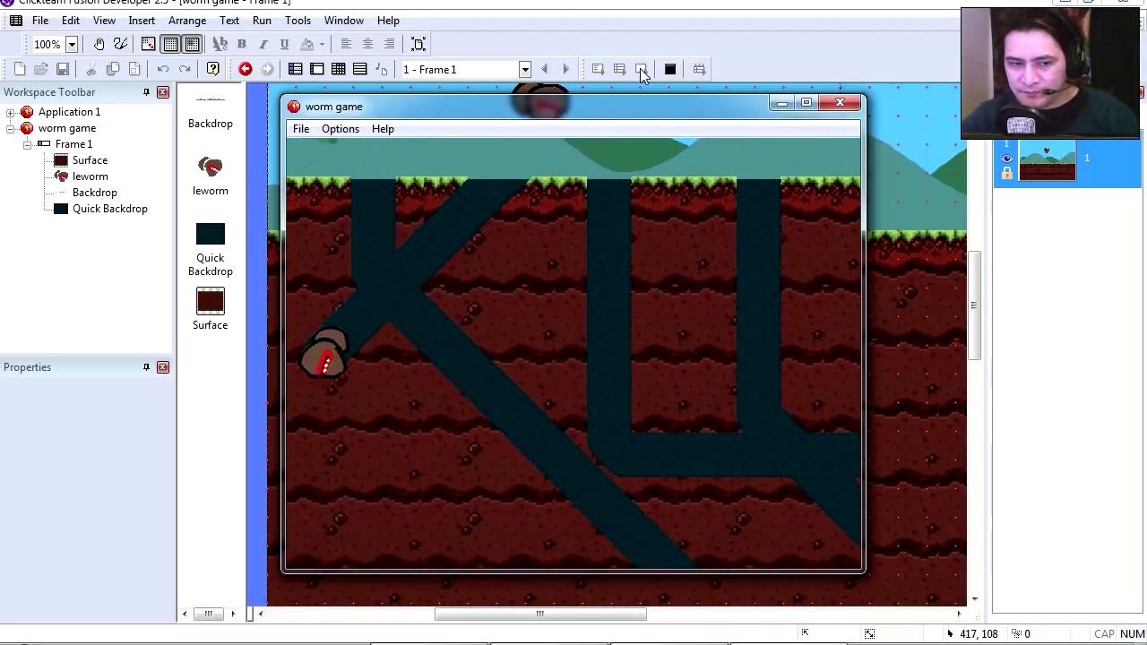
left_click(669, 69)
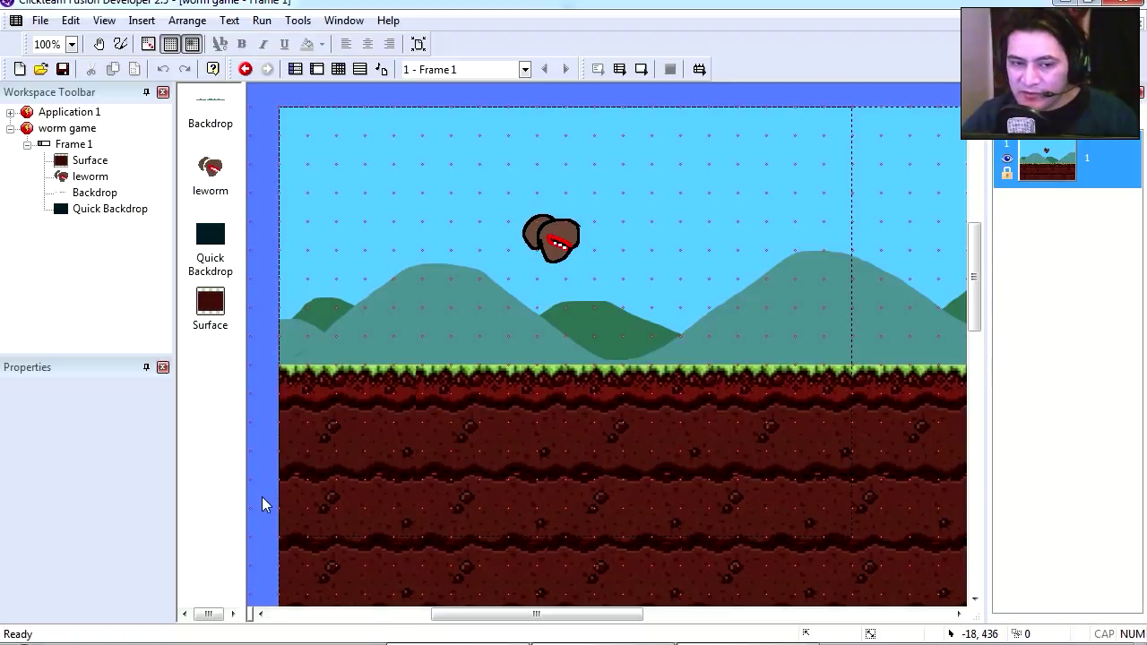
Step: Open leworm's animation editor and check its images in all eight directions
left_click(557, 246)
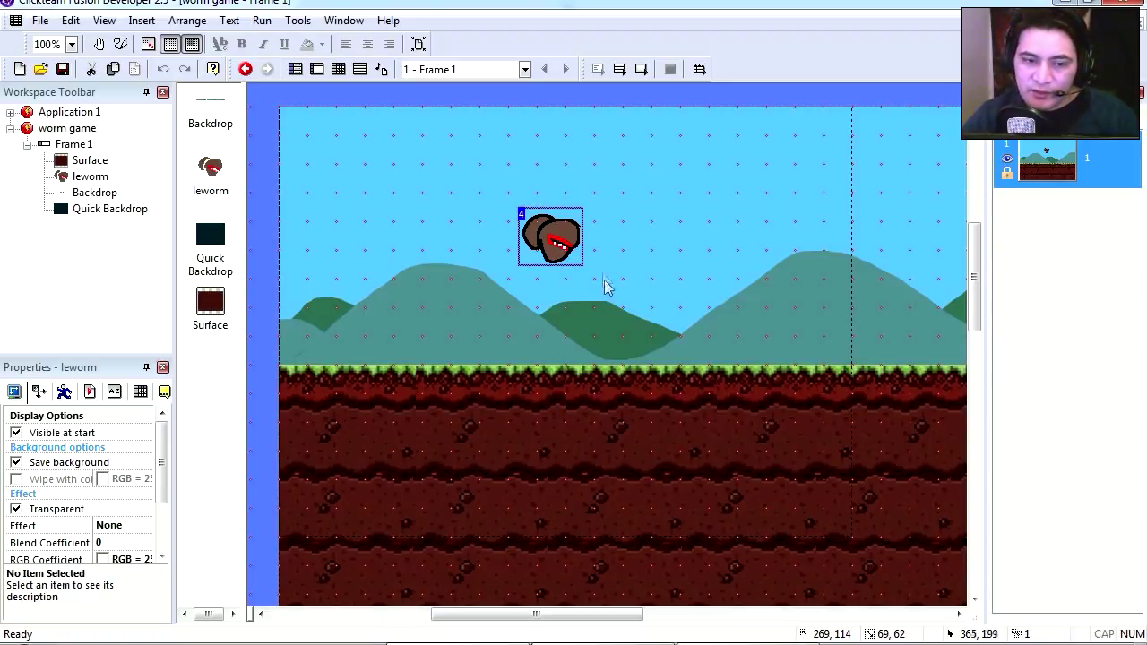
double_click(557, 250)
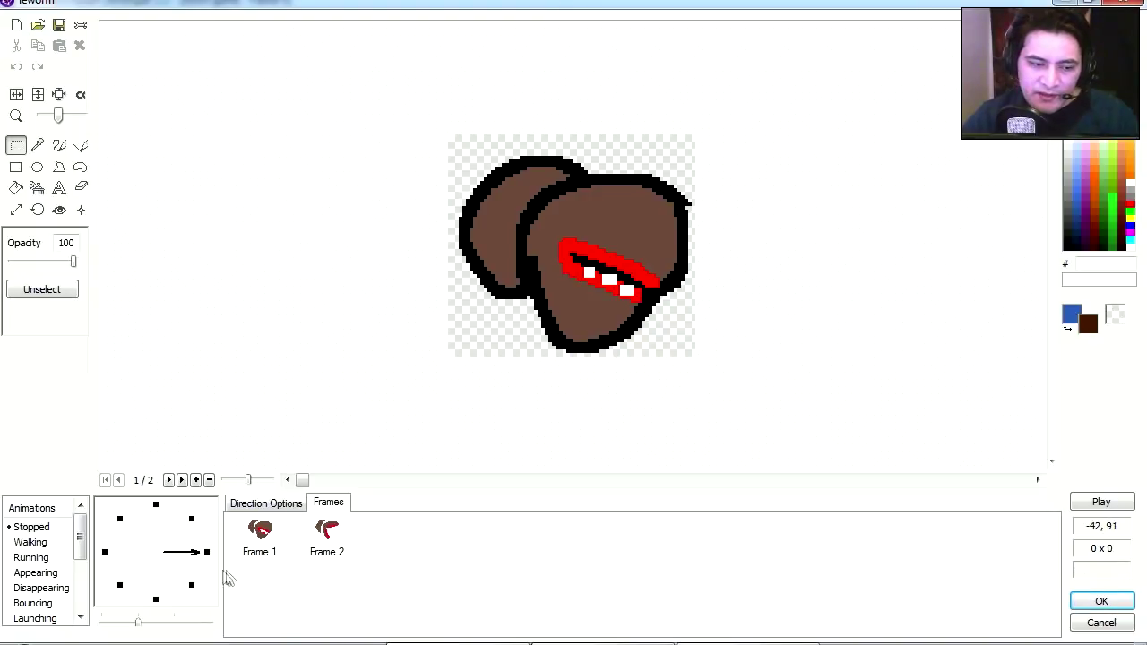
left_click(192, 520)
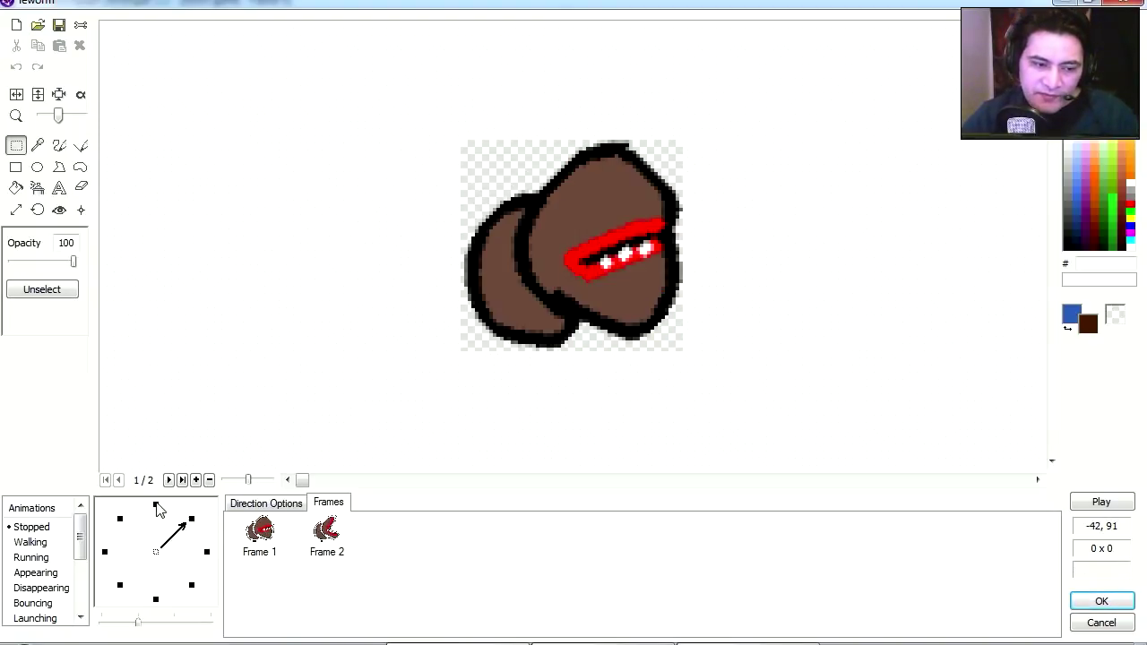
left_click(156, 506)
left_click(120, 520)
left_click(105, 552)
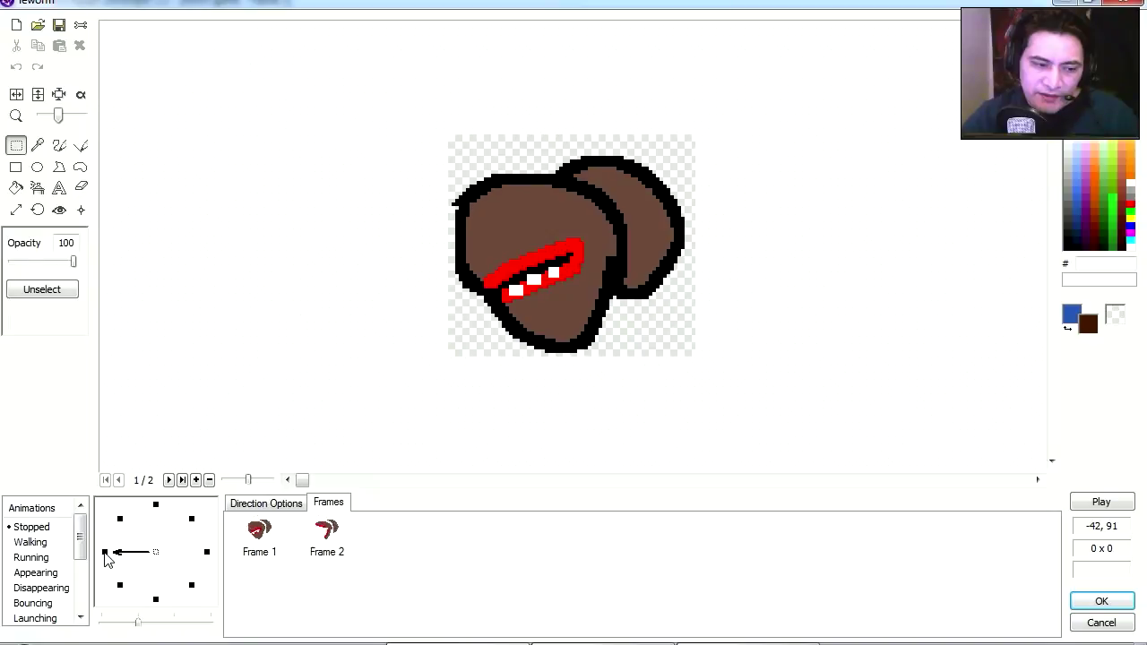
left_click(120, 587)
left_click(156, 599)
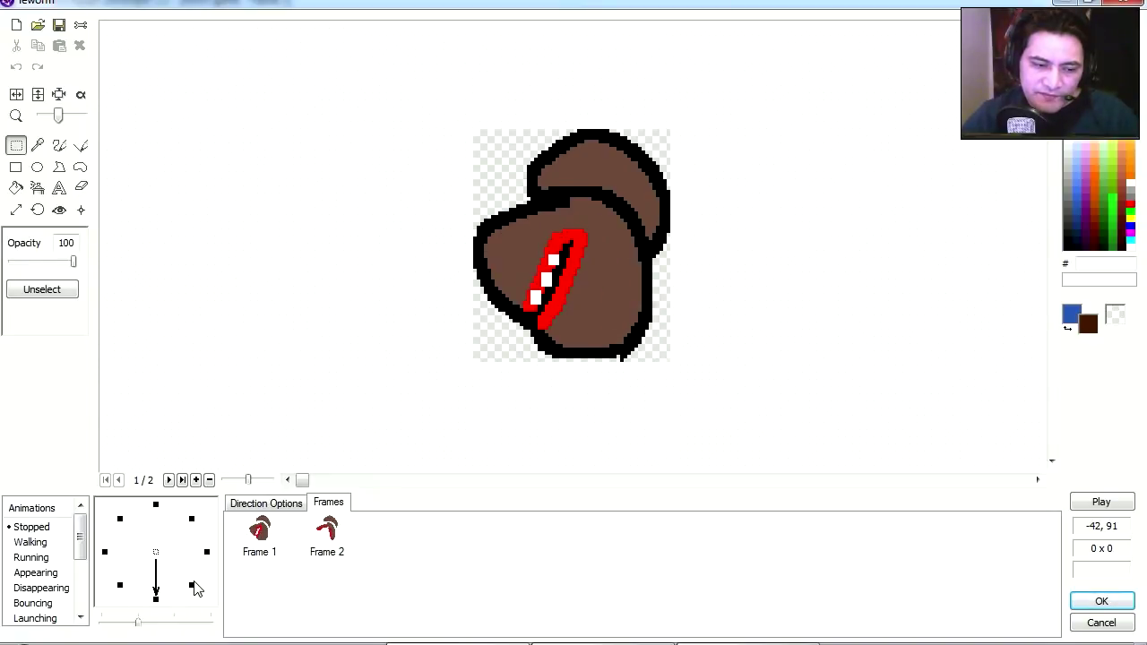
left_click(192, 585)
left_click(207, 552)
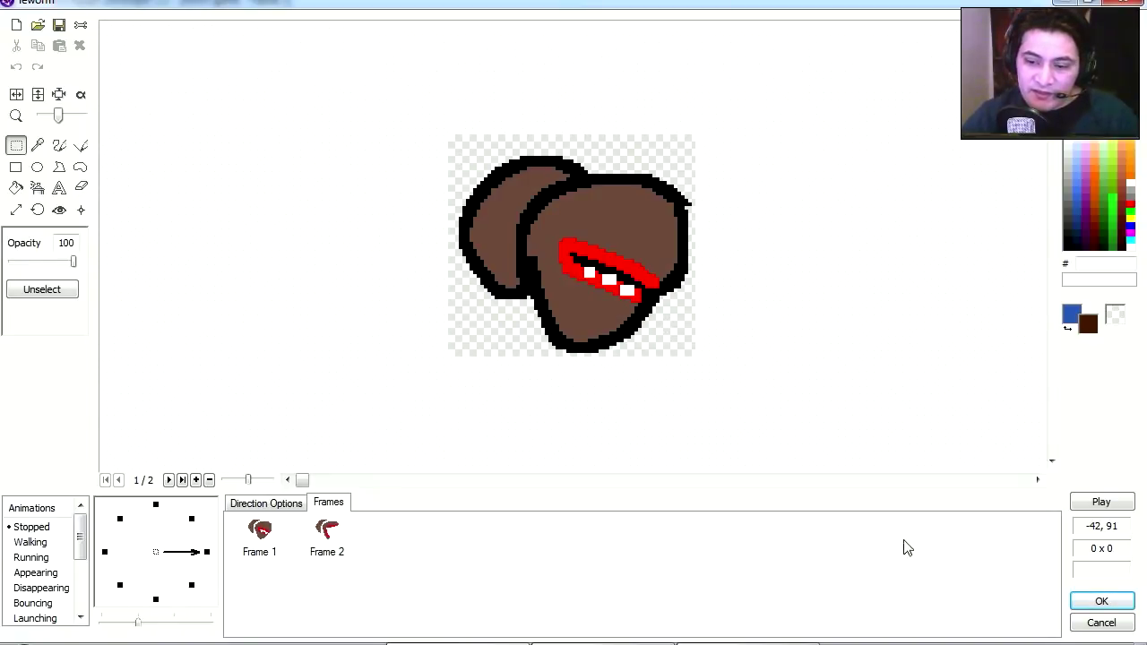
Step: Preview the two-frame Stopped animation, then close the editor unchanged
left_click(1102, 504)
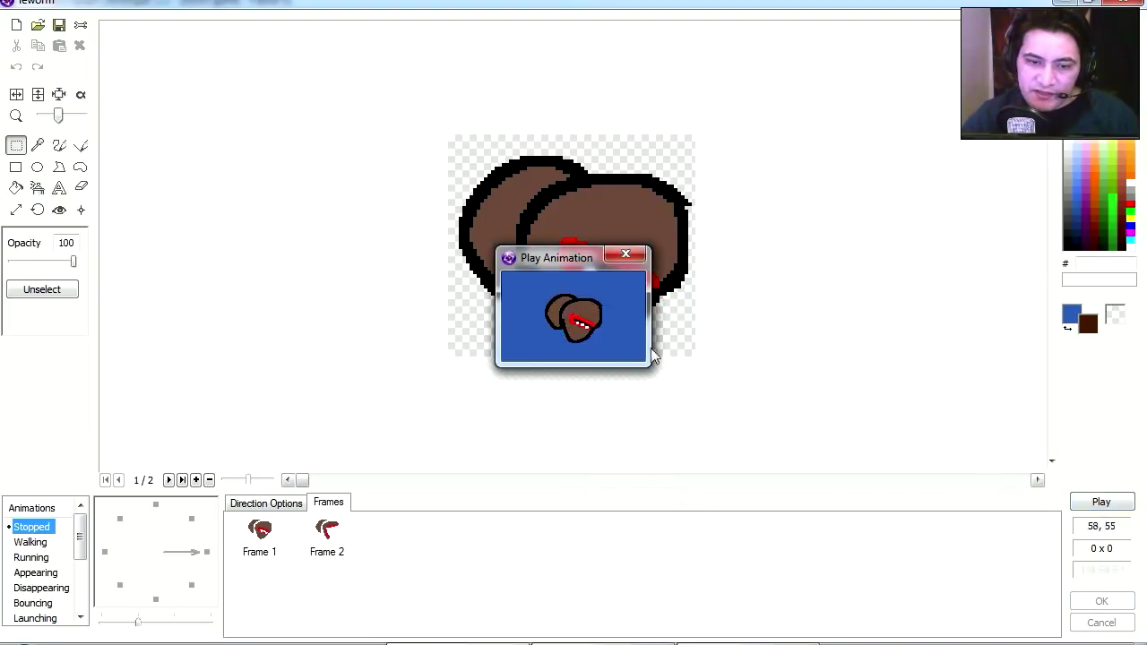
left_click(627, 255)
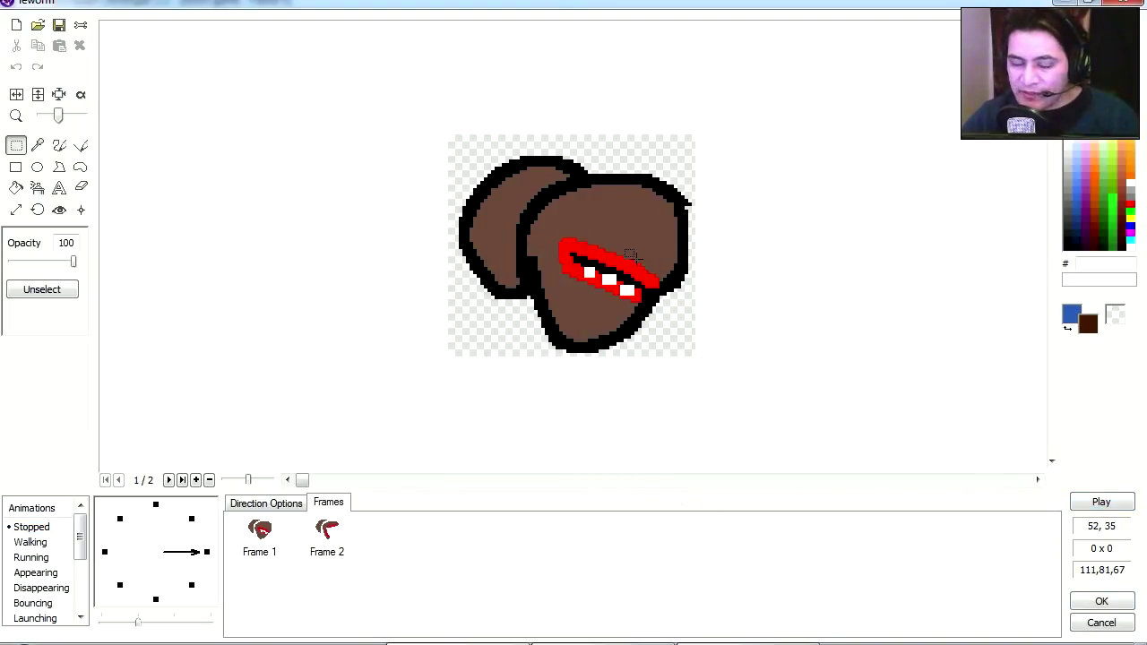
left_click(260, 531)
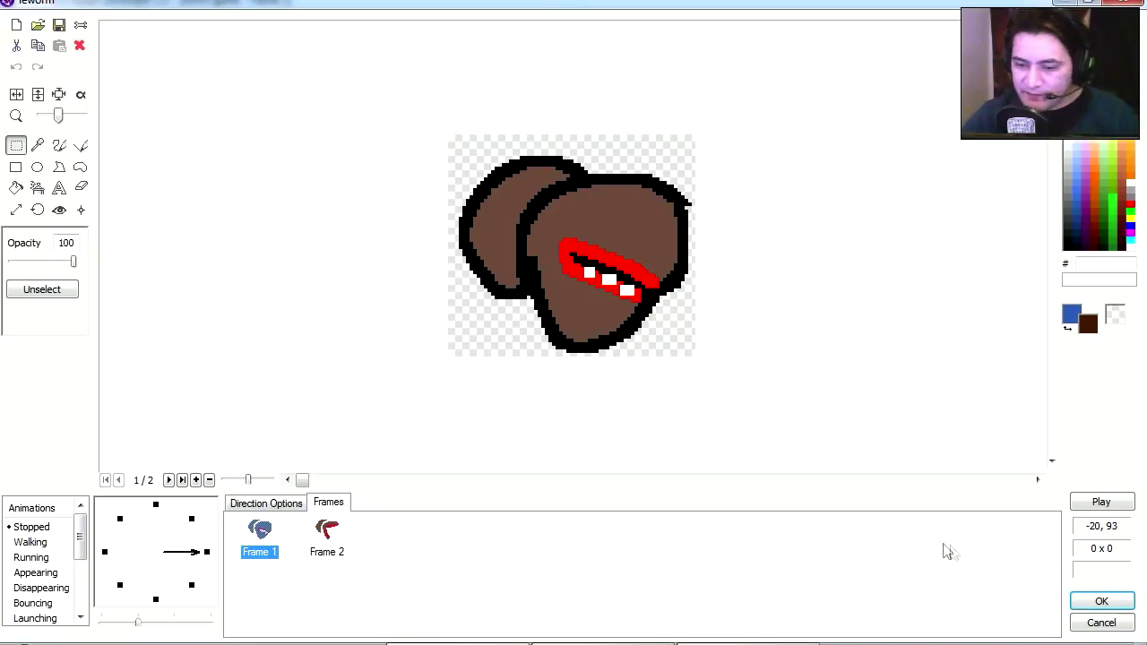
left_click(1110, 624)
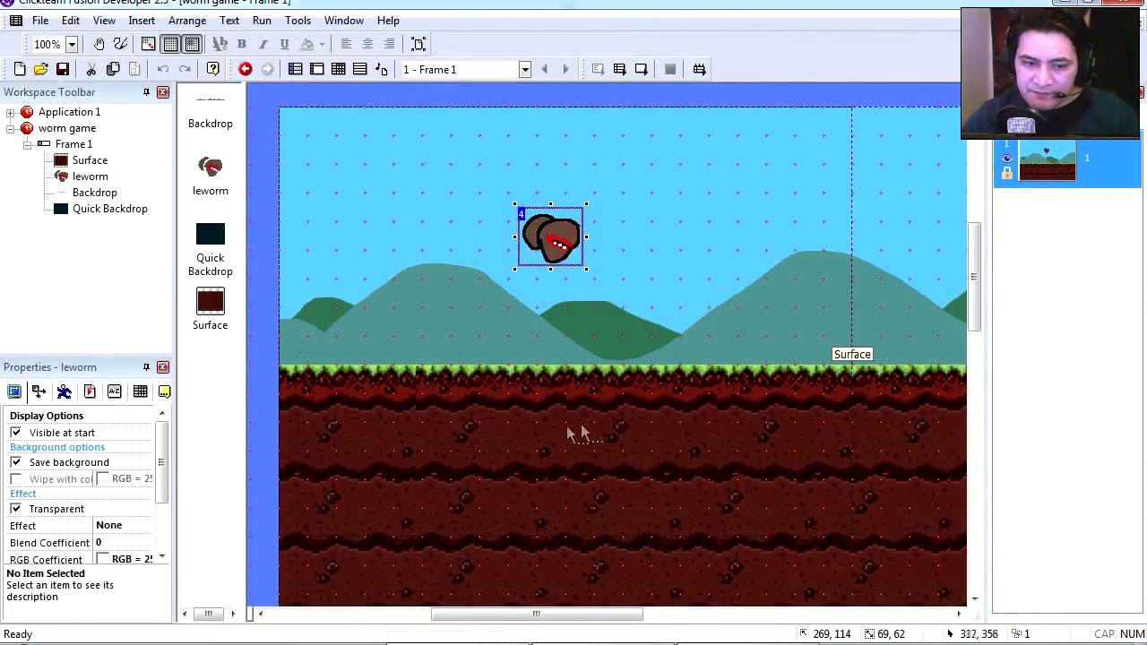
Step: Move the dirt Surface object and inspect its tiled ground image
left_click_drag(529, 457, 787, 312)
left_click_drag(646, 328, 735, 277)
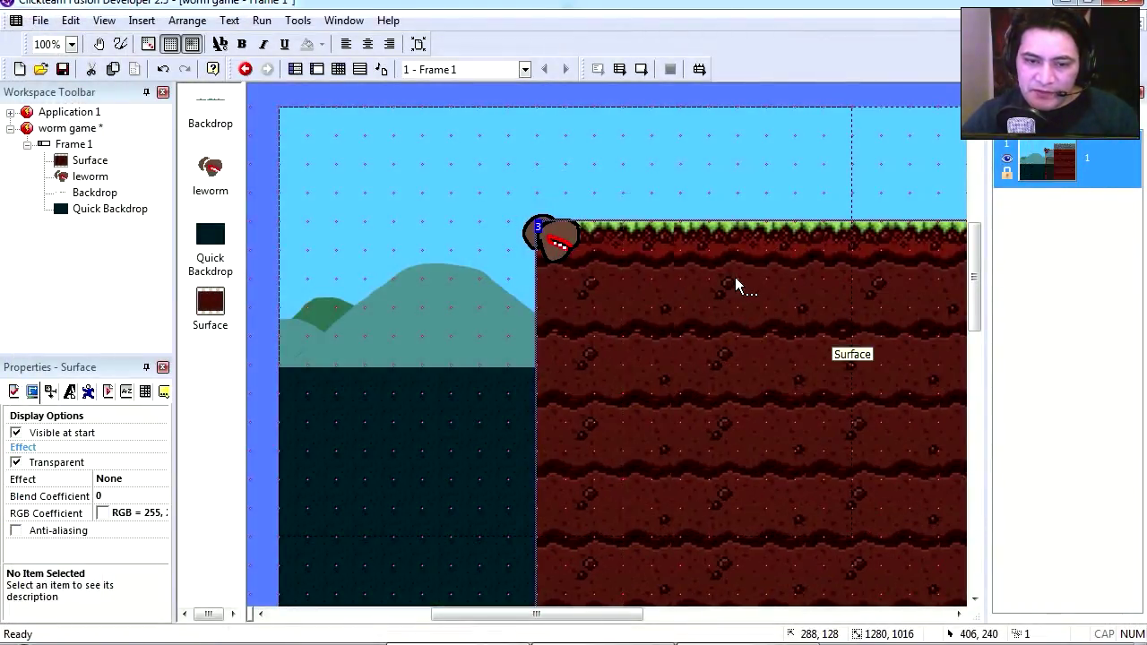
double_click(743, 288)
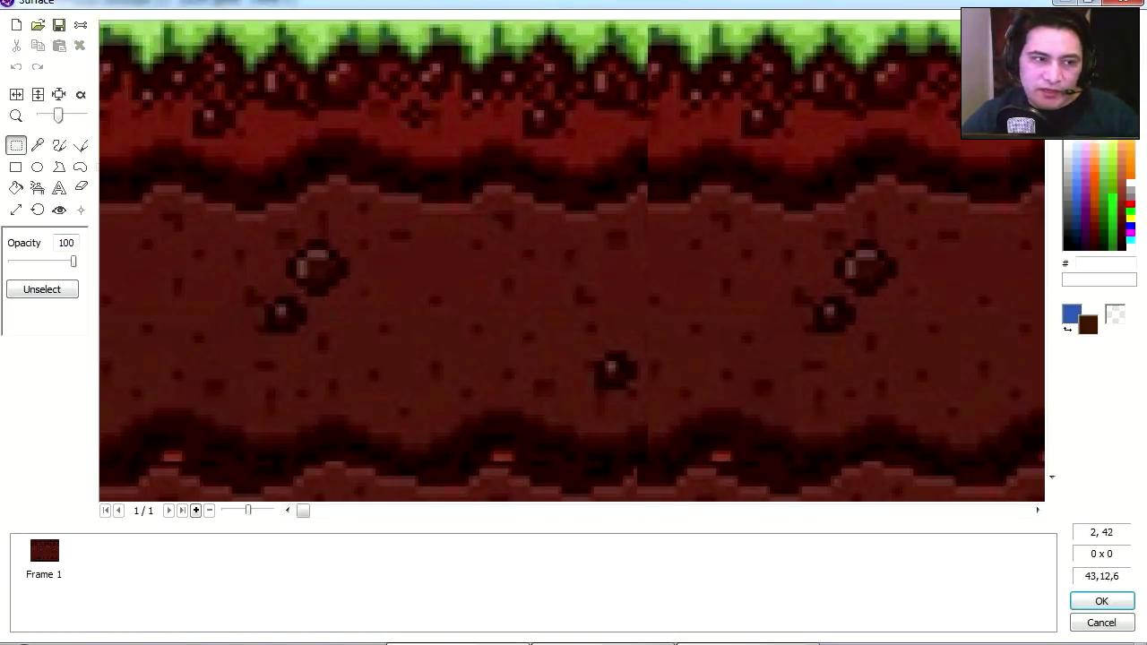
left_click_drag(58, 116, 41, 116)
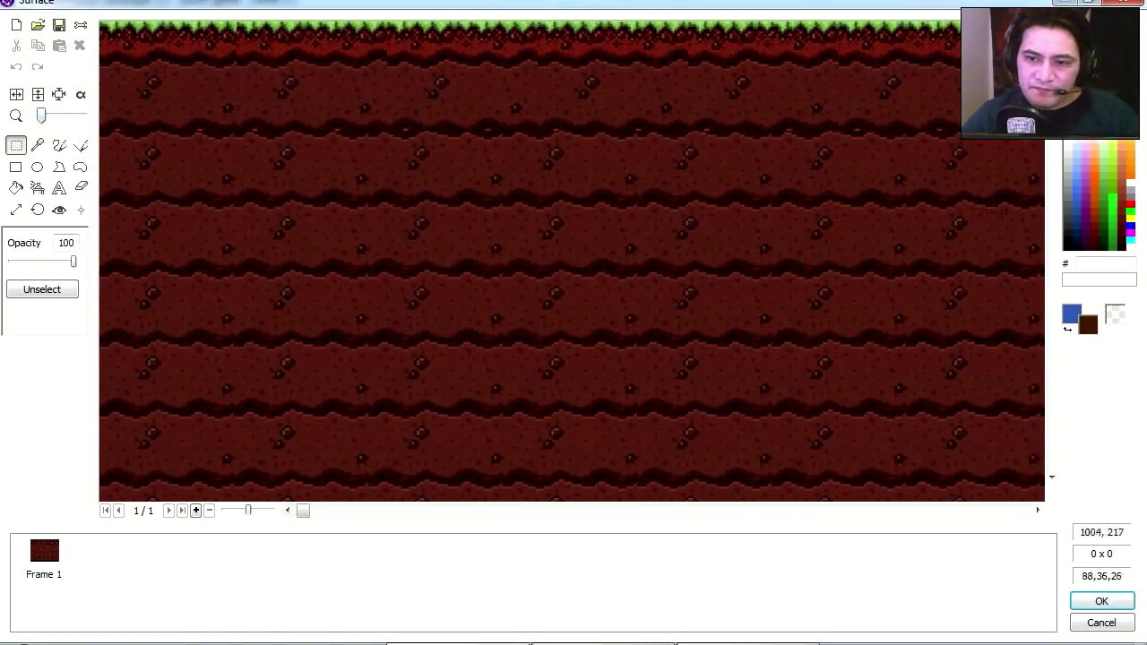
mouse_move(1052, 474)
left_mouse_down()
mouse_move(1082, 387)
mouse_move(1080, 434)
left_mouse_up()
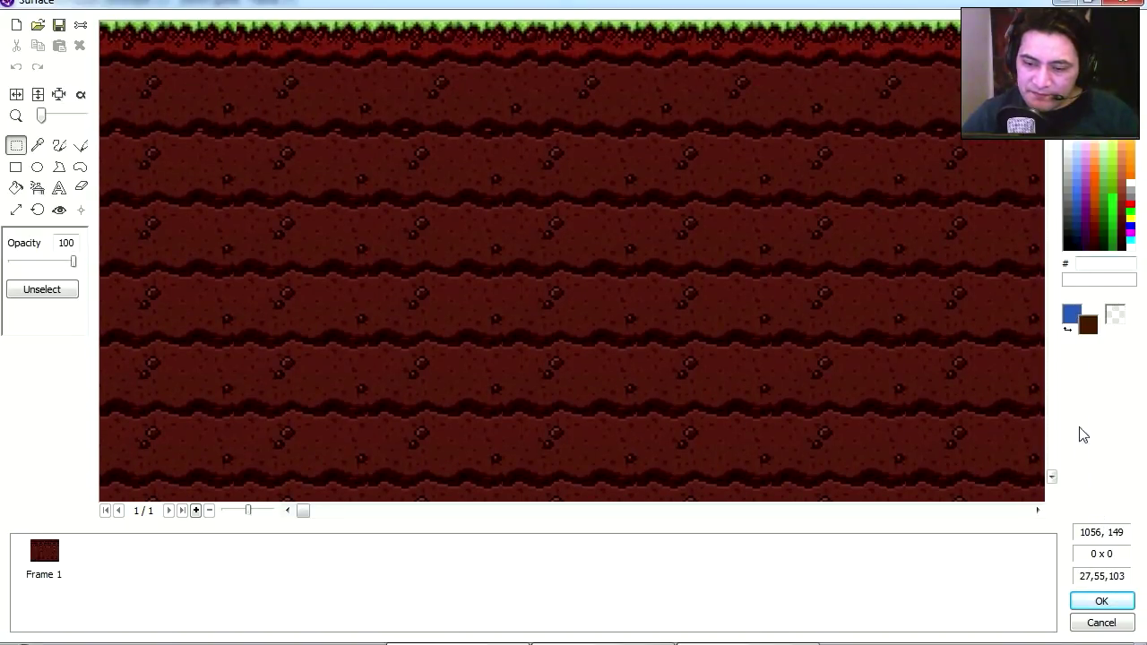
left_click(1109, 627)
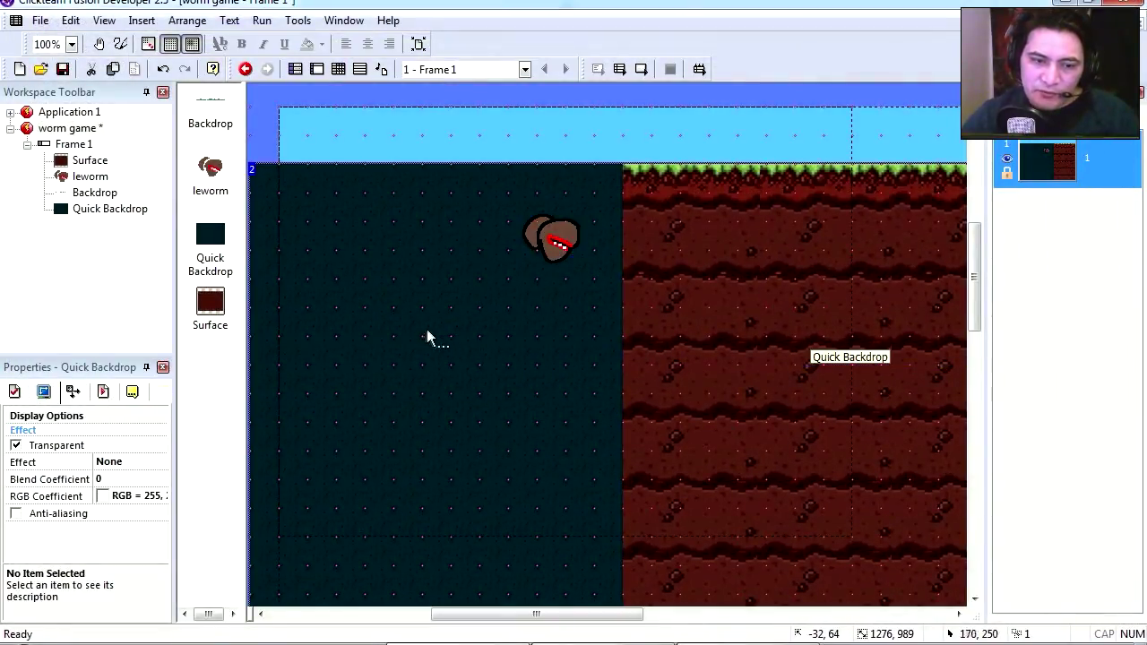
Step: Undo accidental backdrop moves and place the dirt Surface along the bottom beneath the hills
mouse_move(511, 274)
left_mouse_down()
mouse_move(483, 424)
mouse_move(368, 453)
left_mouse_up()
left_click_drag(346, 317, 414, 235)
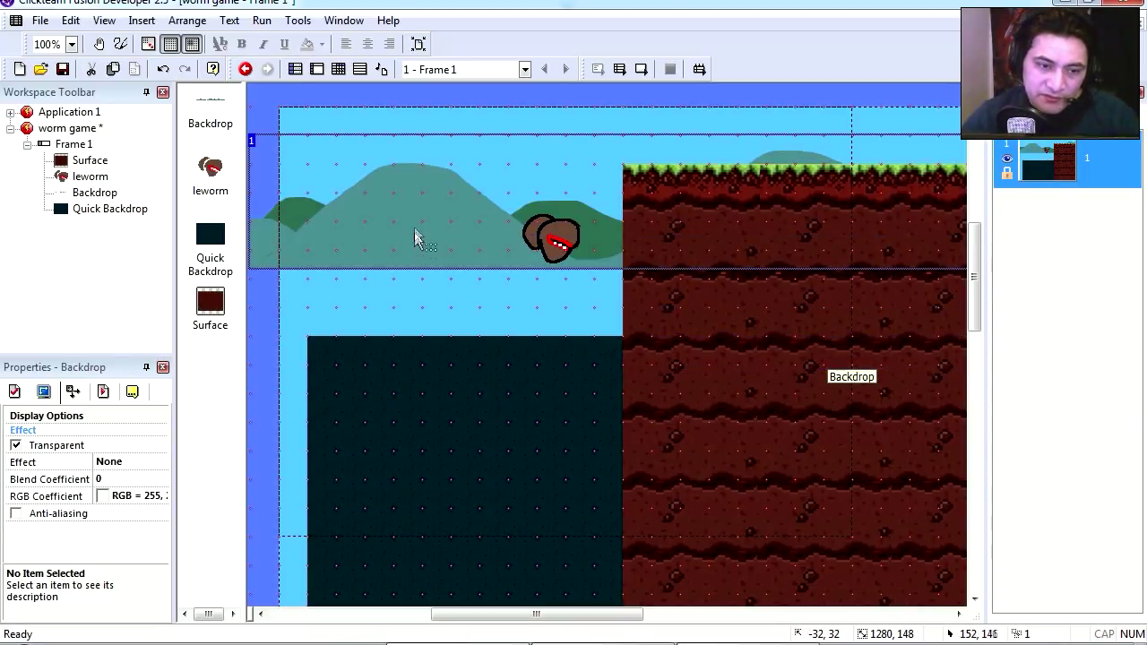
key("ctrl+z")
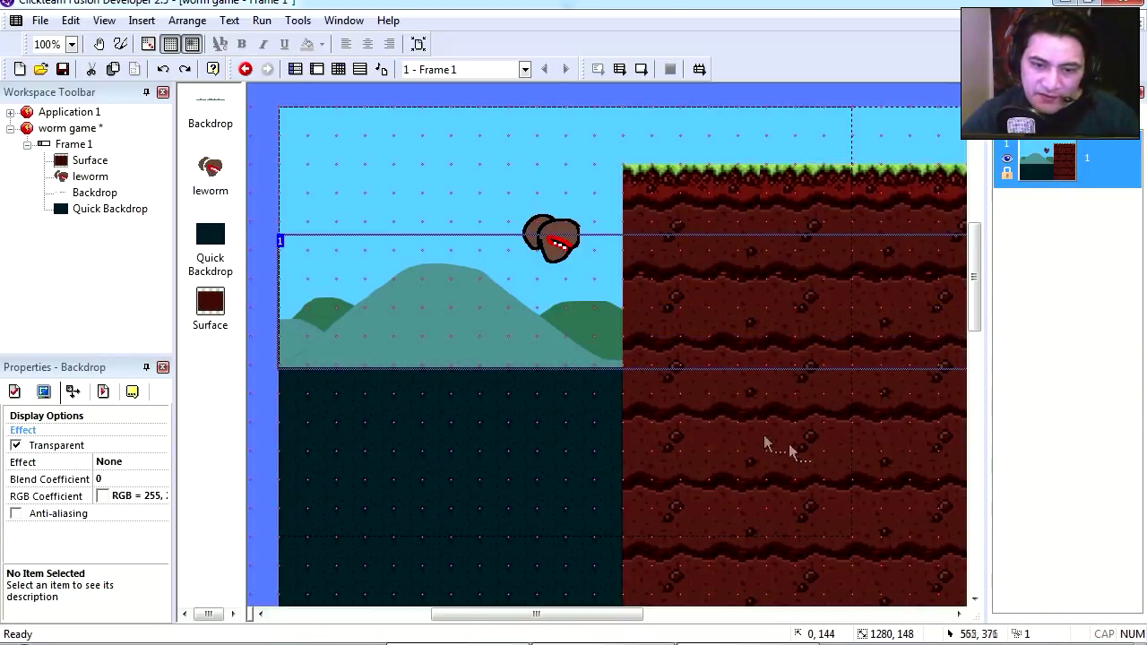
left_click(764, 466)
left_click_drag(758, 454, 687, 227)
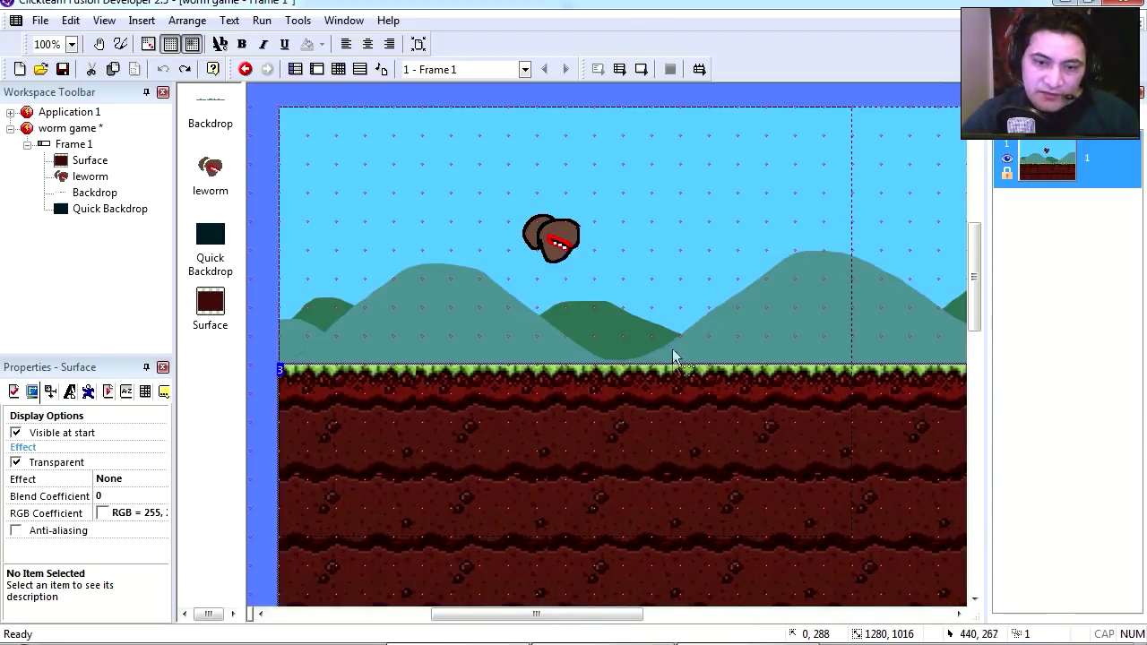
right_click(681, 224)
Step: Browse the Insert Object list, reading descriptions of objects like ScreenZoom and QuickTime
left_click(726, 255)
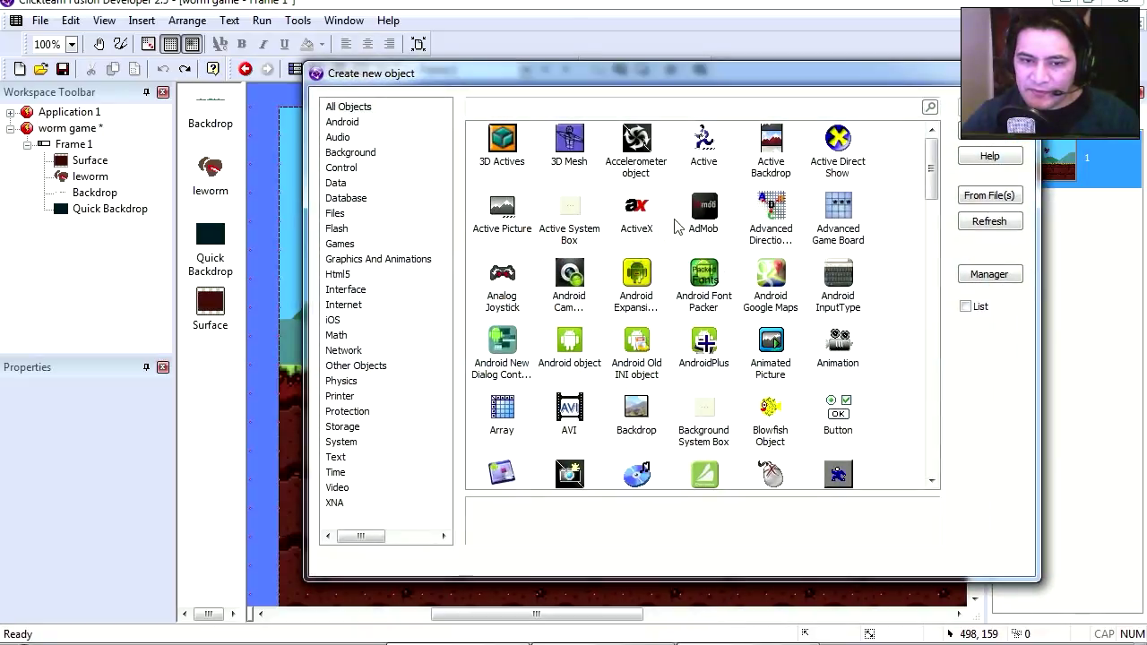
left_click(708, 212)
key("s")
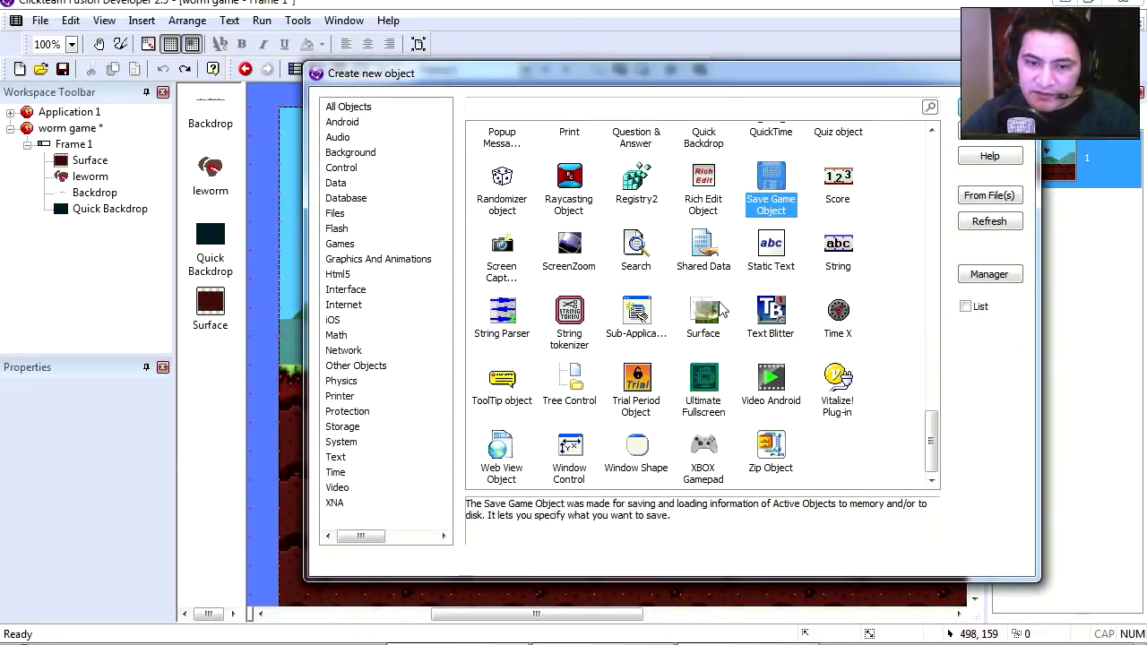
key("s")
key("s")
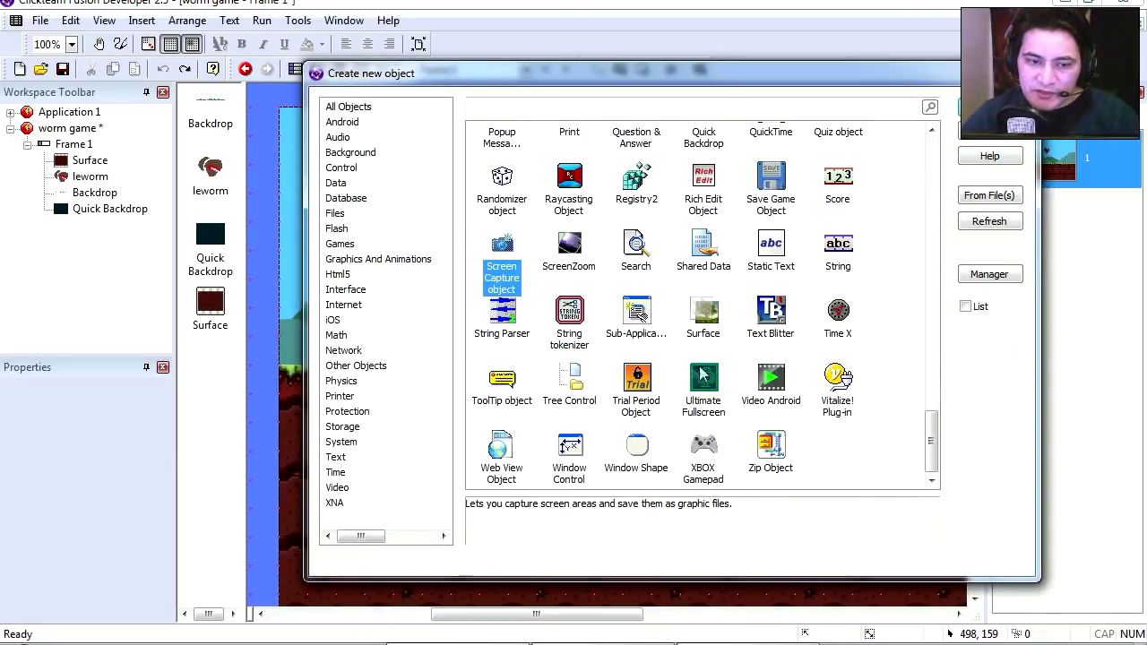
left_click(582, 258)
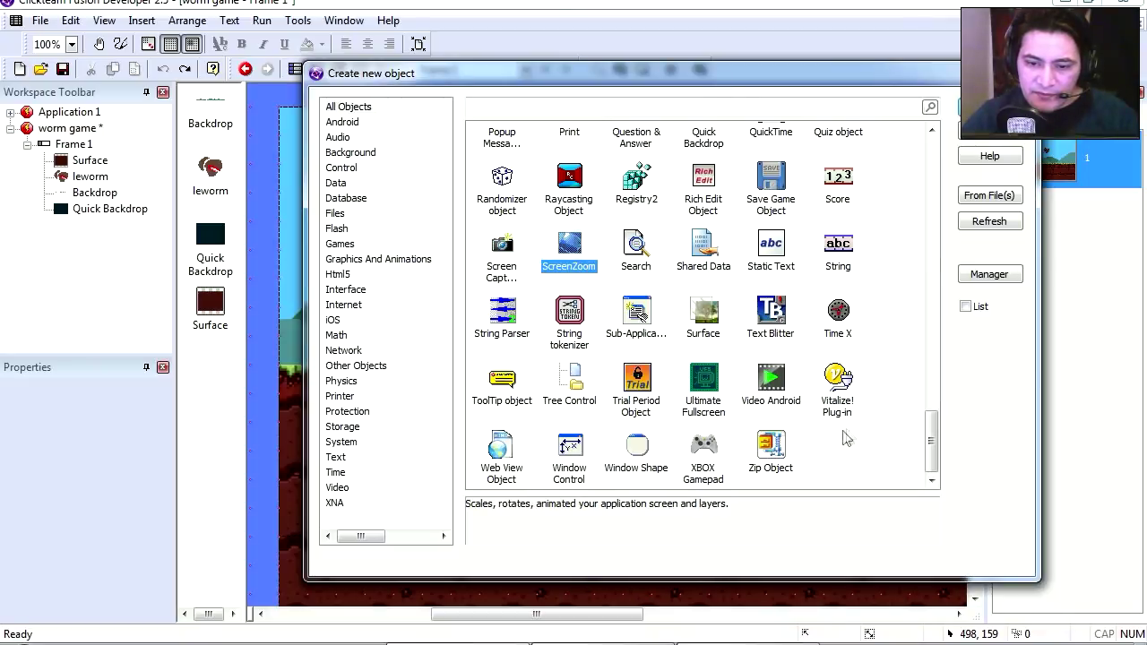
left_click(845, 391)
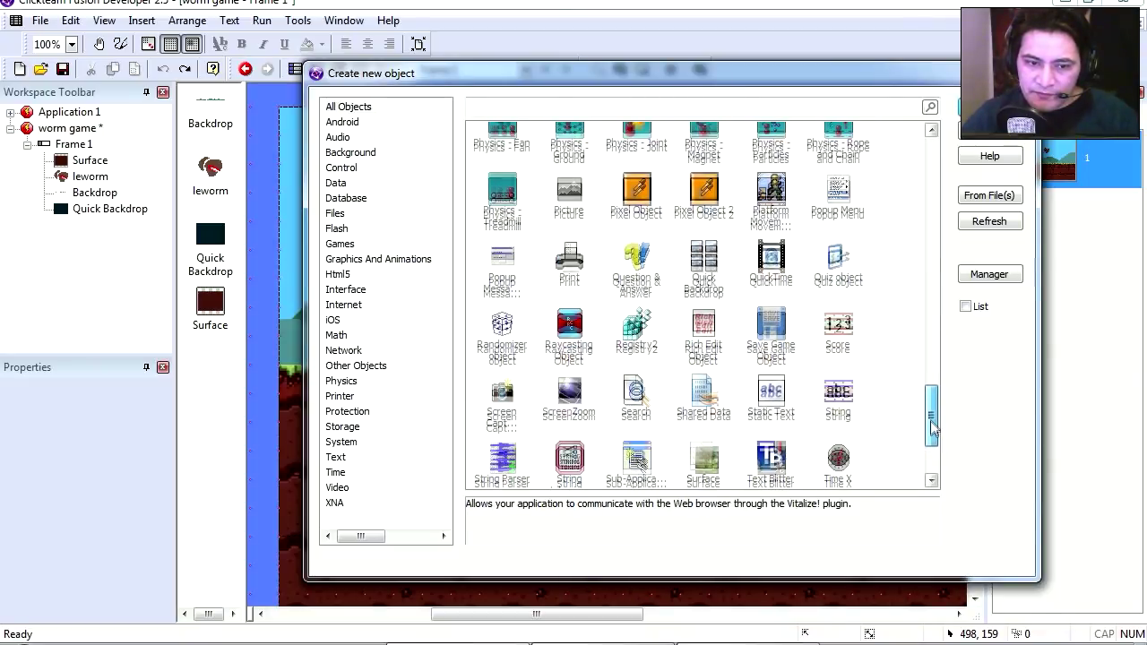
scroll(849, 394, "up", 3)
left_click(773, 359)
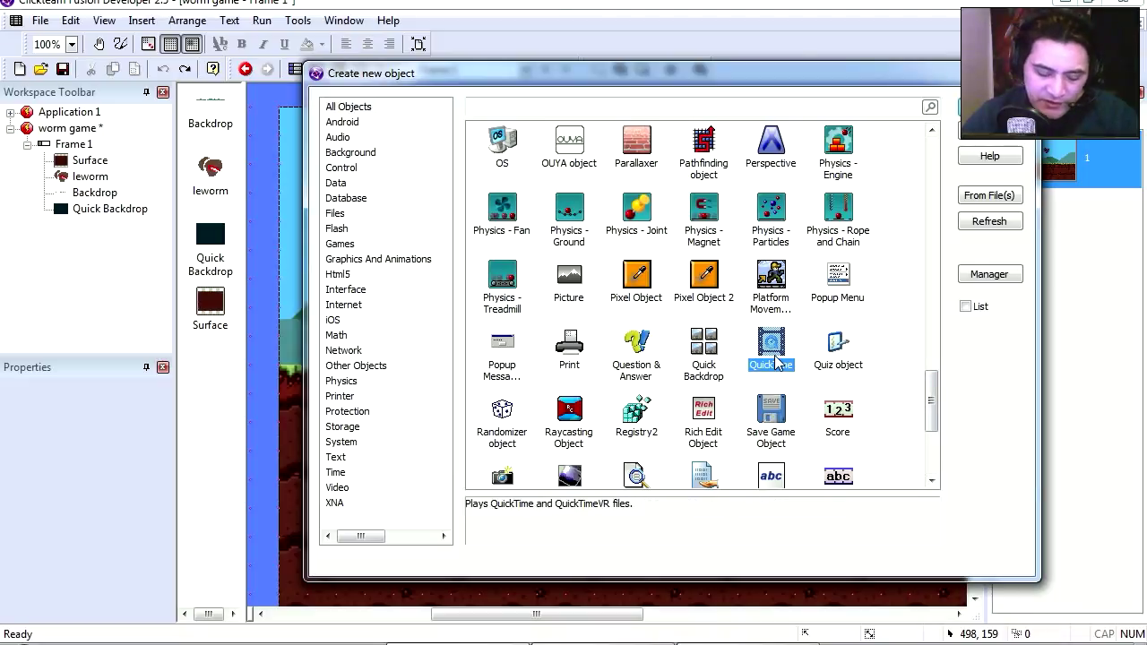
key("Down")
key("Right")
key("Right")
scroll(835, 414, "down", 3)
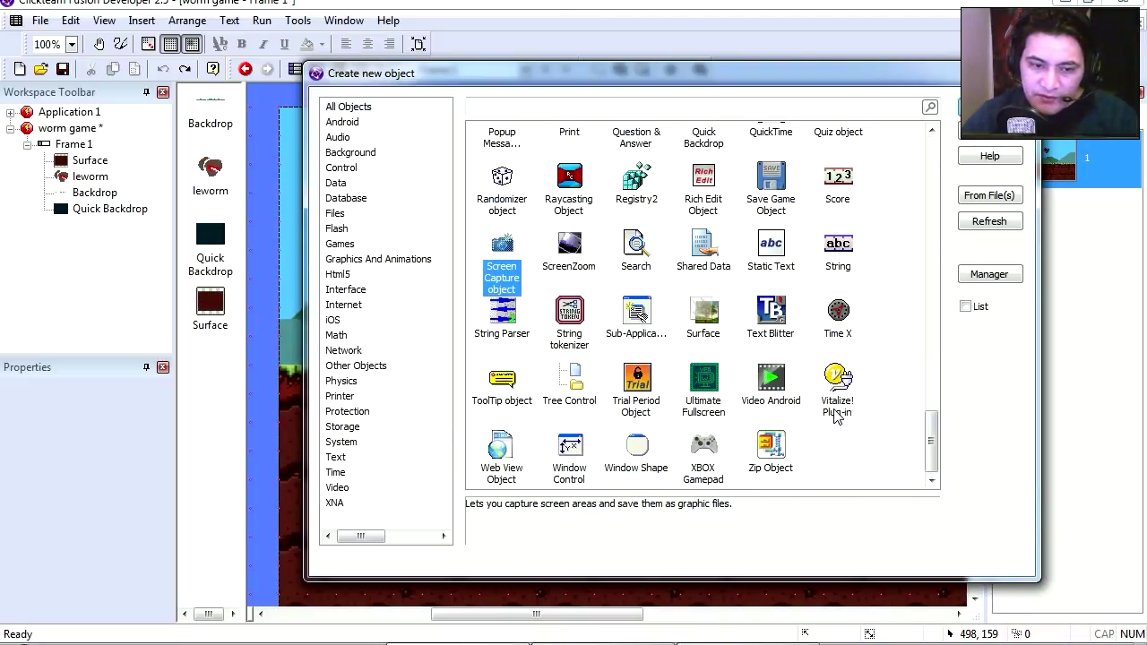
key("Right")
key("Right")
key("Right")
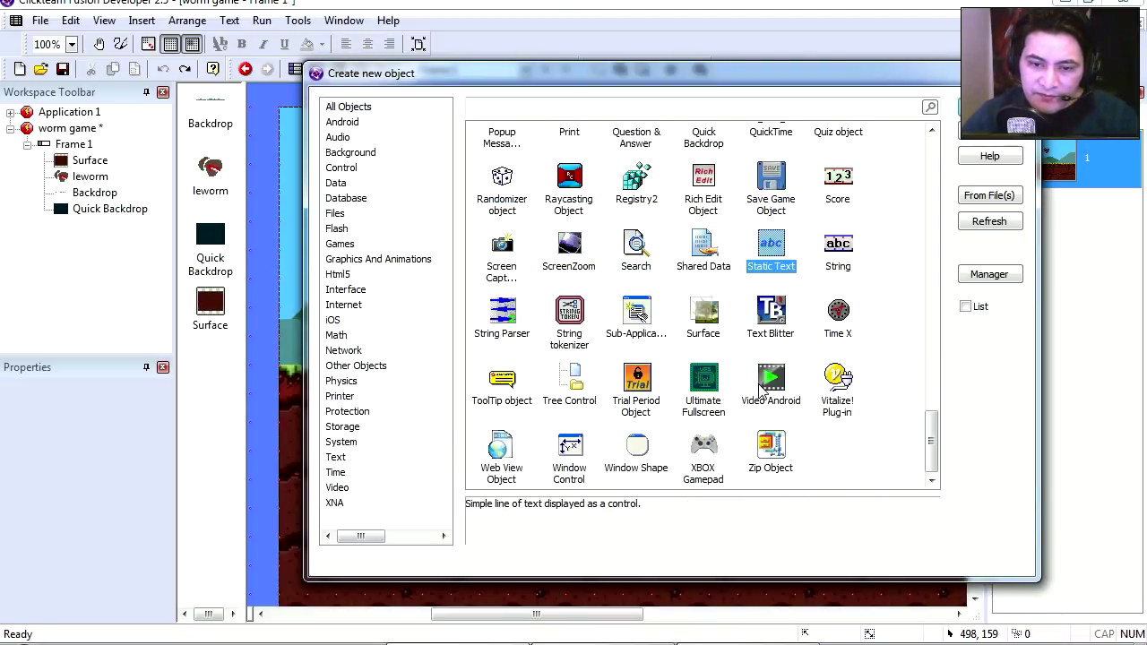
key("Right")
key("Right")
key("Right")
key("Right")
key("Right")
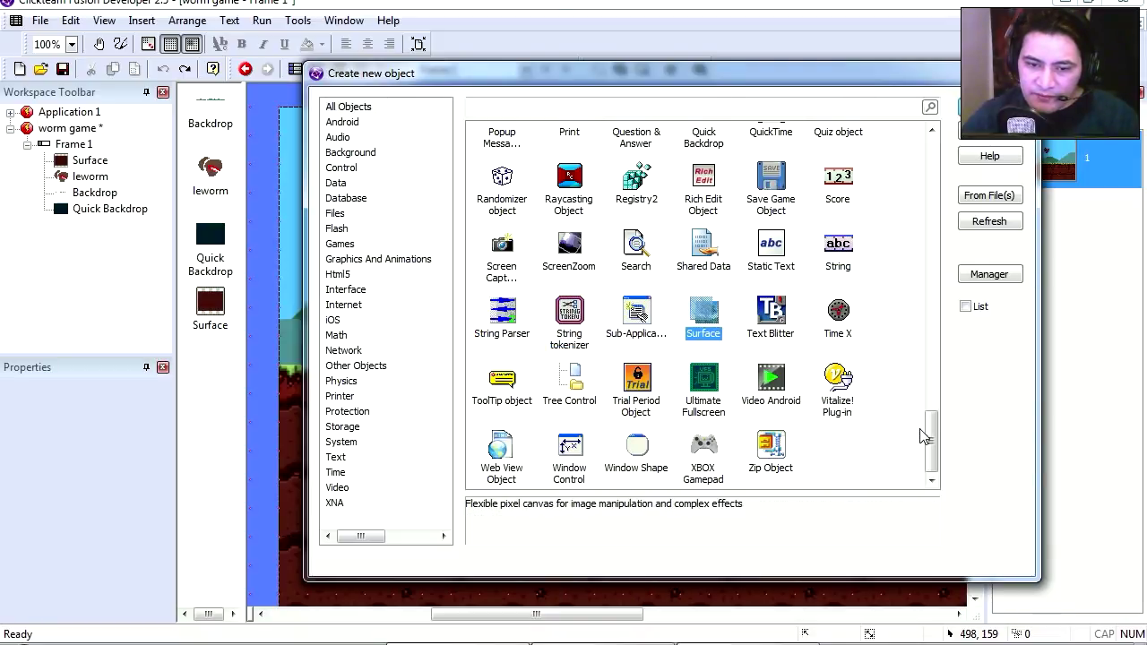
left_click(737, 300)
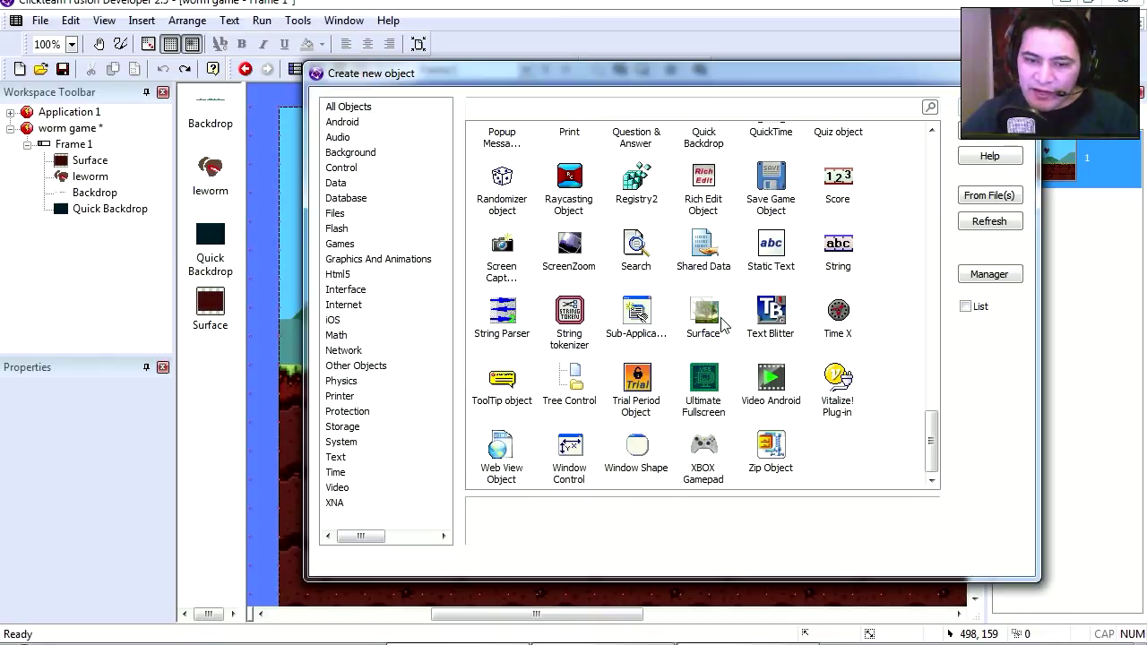
Step: Search the Extension manager for 'surf' and confirm Surface is already installed
left_click(995, 276)
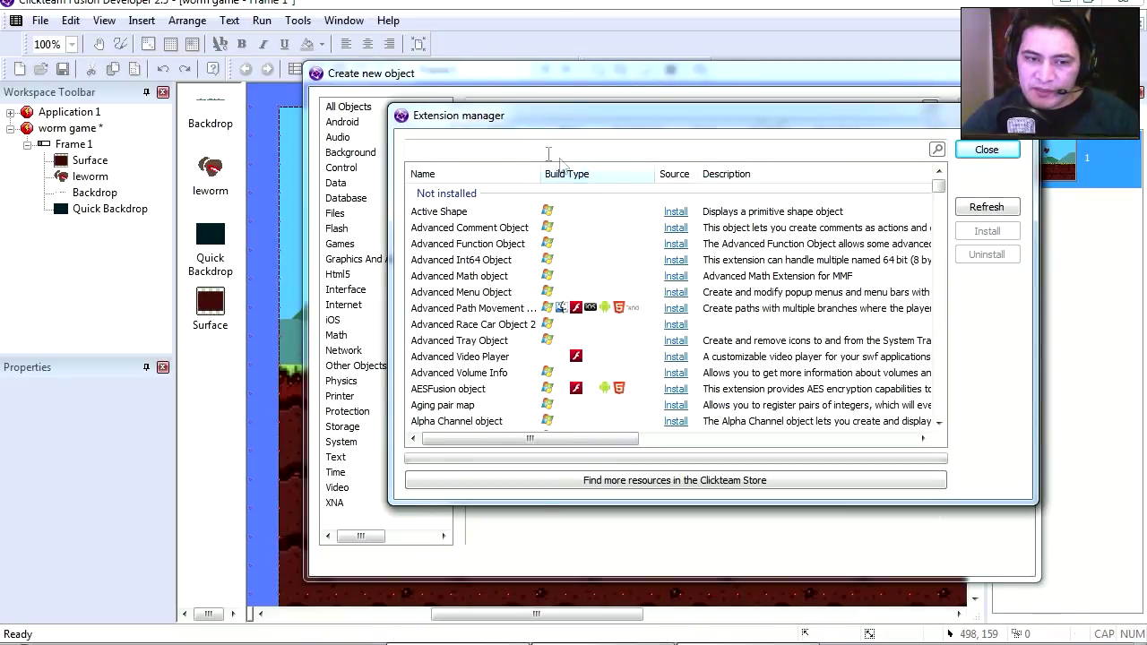
type("surf")
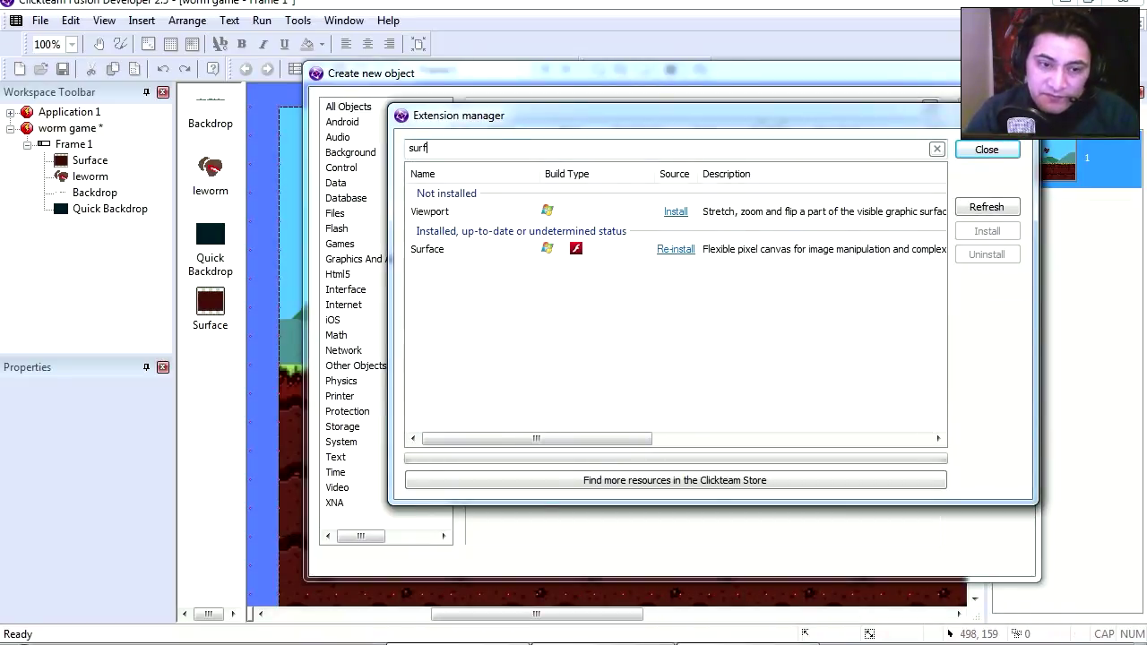
left_click(427, 251)
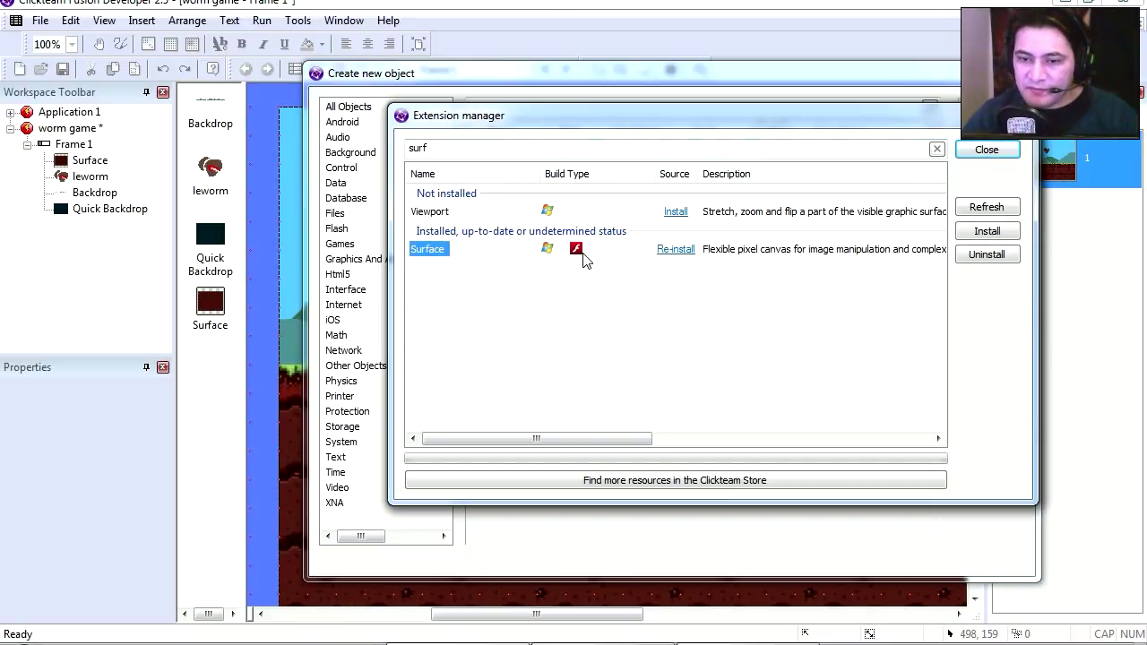
left_click(1006, 156)
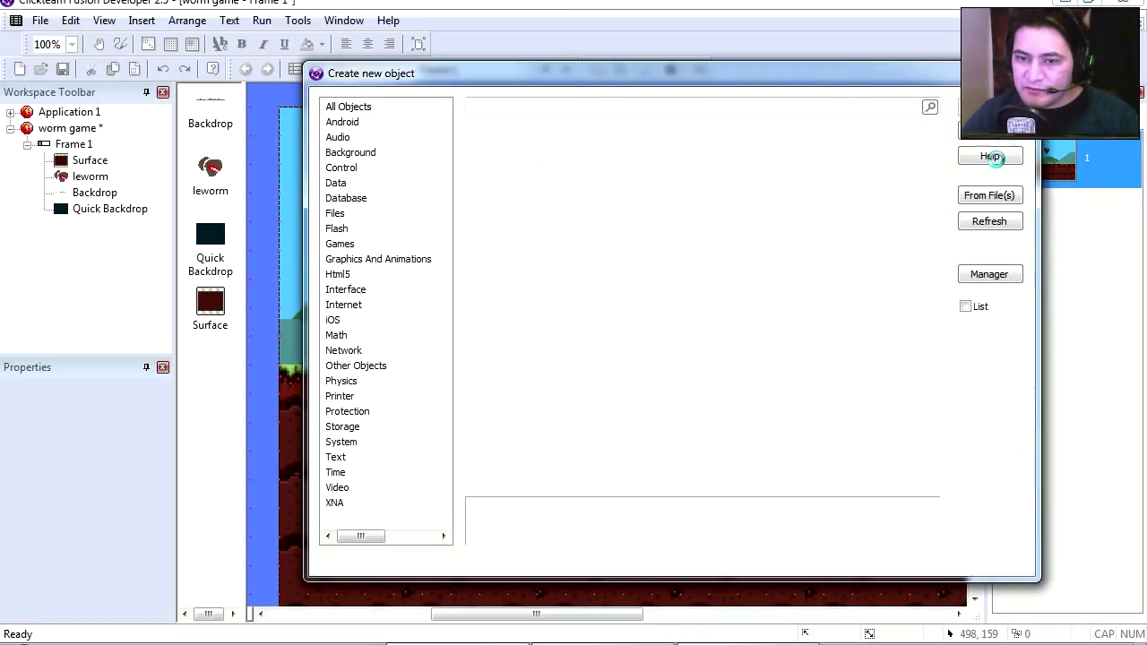
Step: Go to the event editor and make event 1 an Always condition
key("Escape")
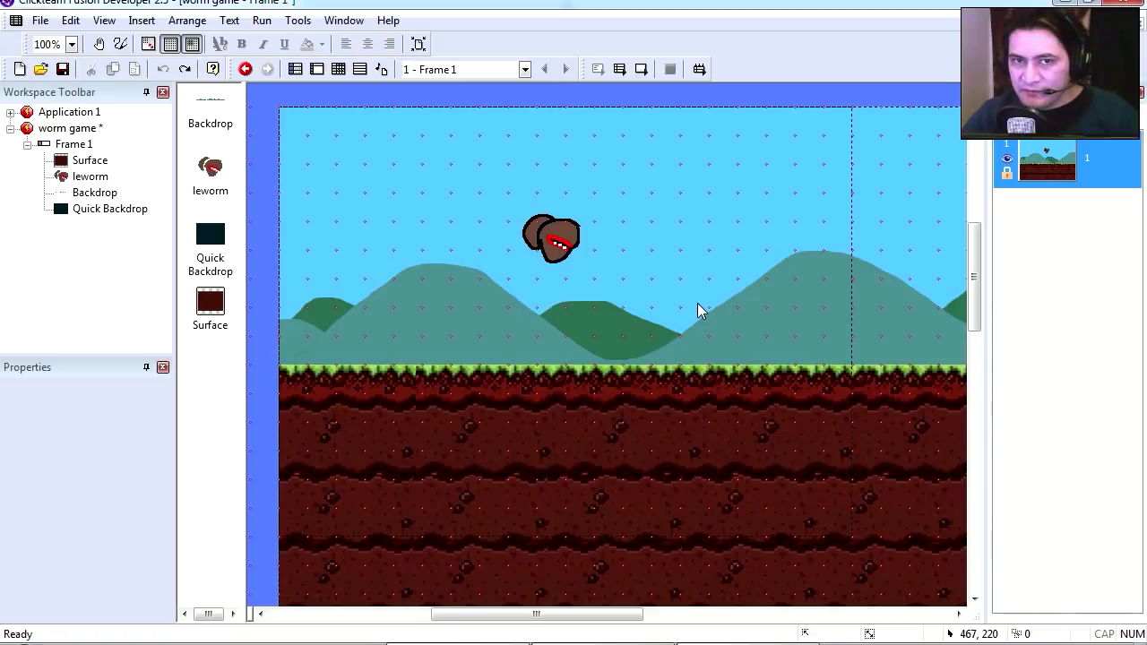
scroll(690, 317, "up", 1)
left_click(551, 260)
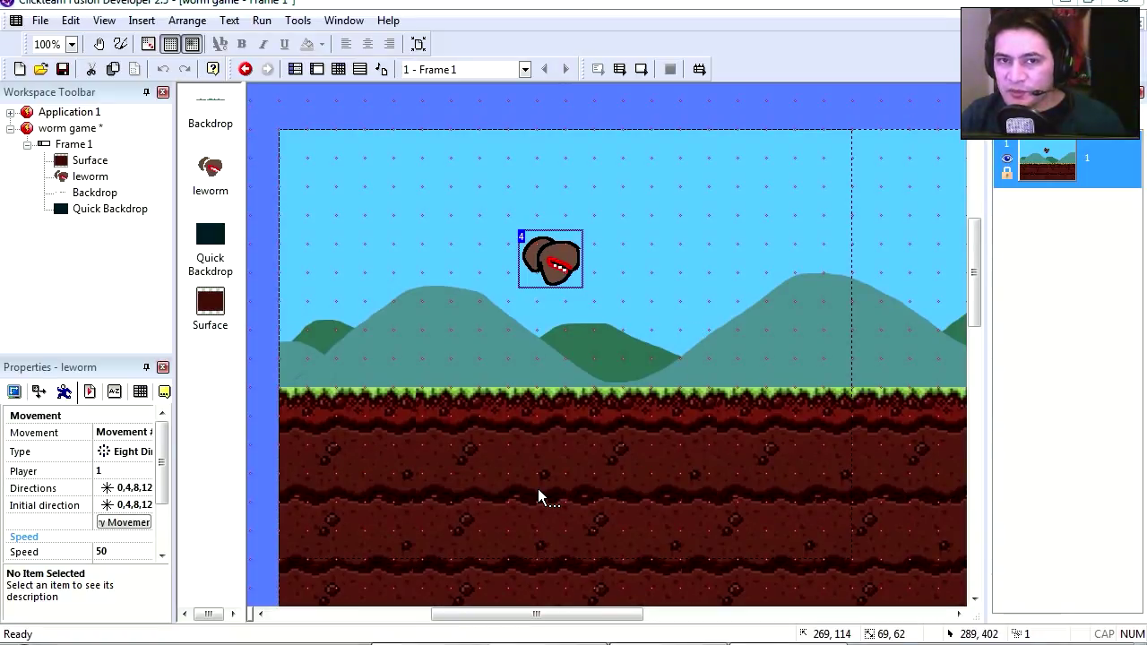
left_click(338, 69)
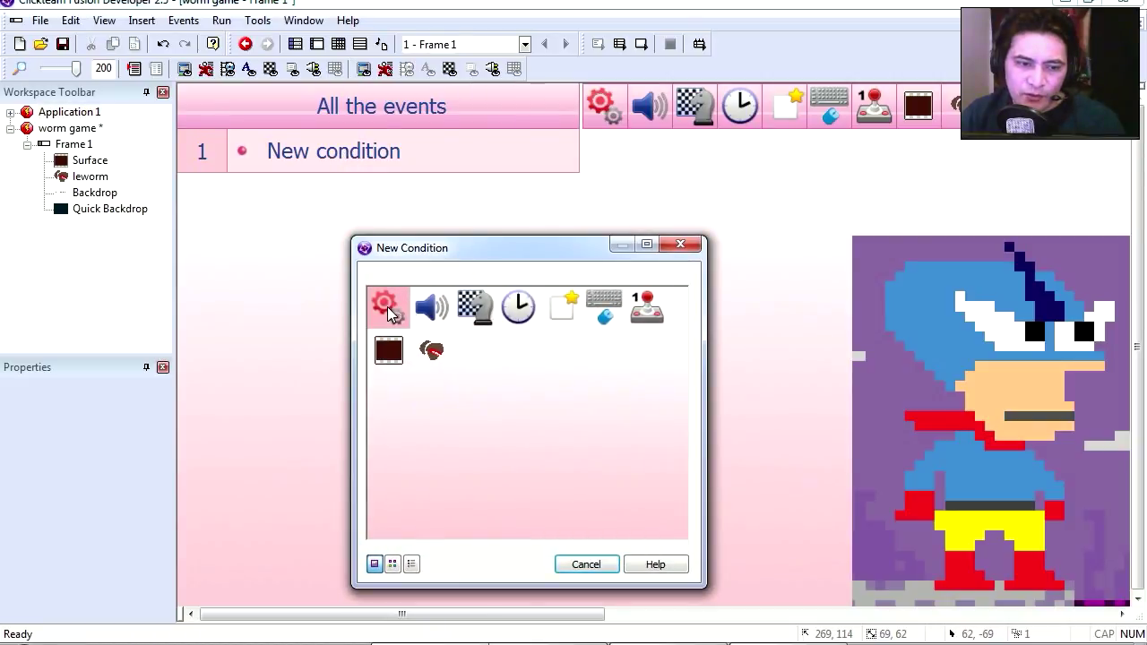
left_click(387, 309)
left_click(413, 312)
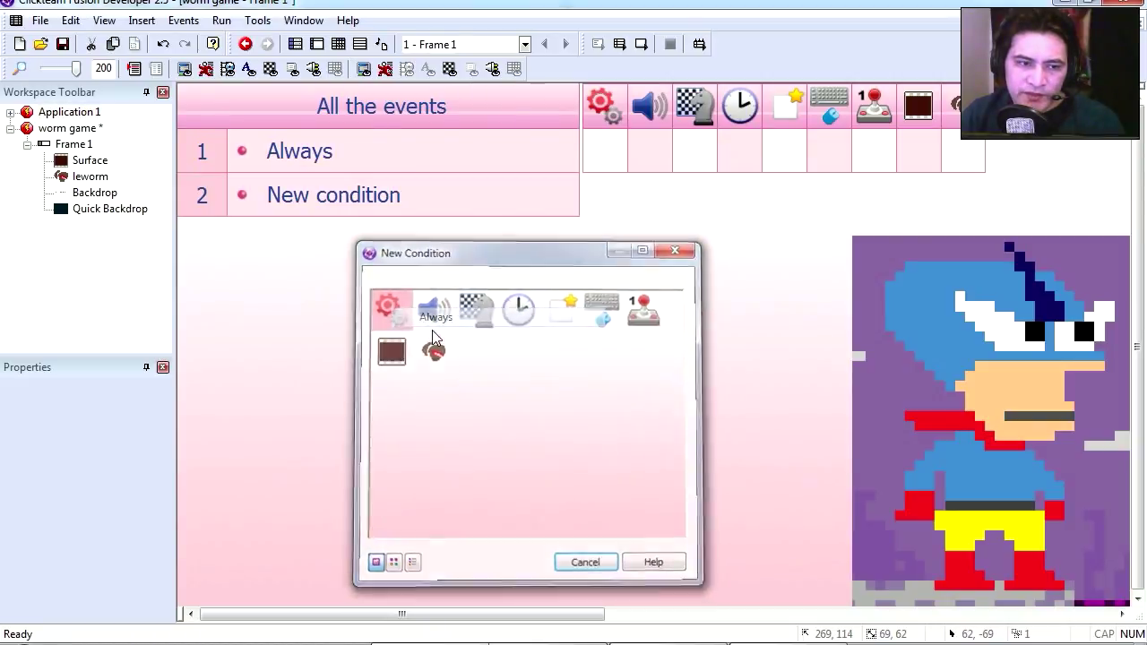
Step: Add a Surface ellipse-by-center action centred on leworm's X and Y
right_click(923, 161)
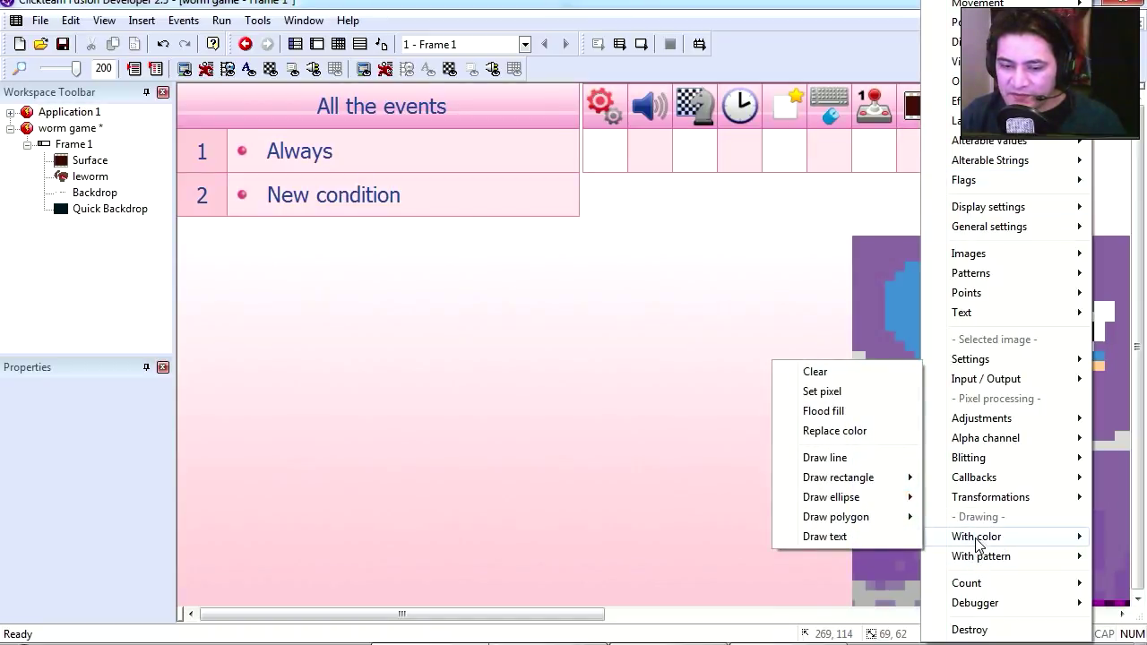
mouse_move(830, 497)
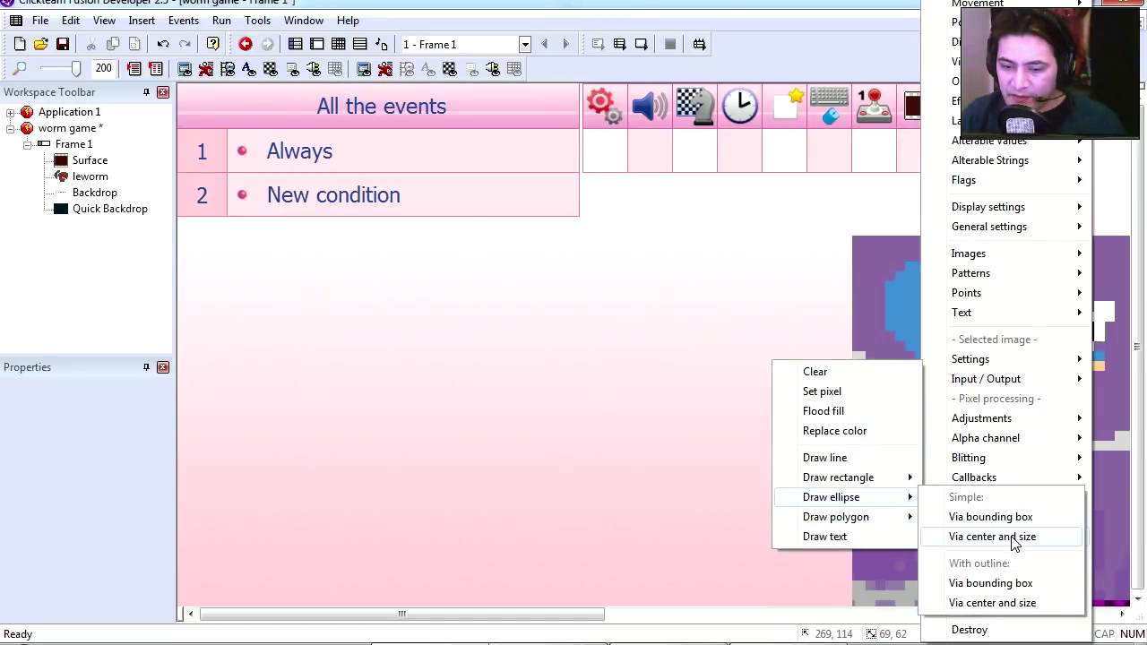
left_click(992, 537)
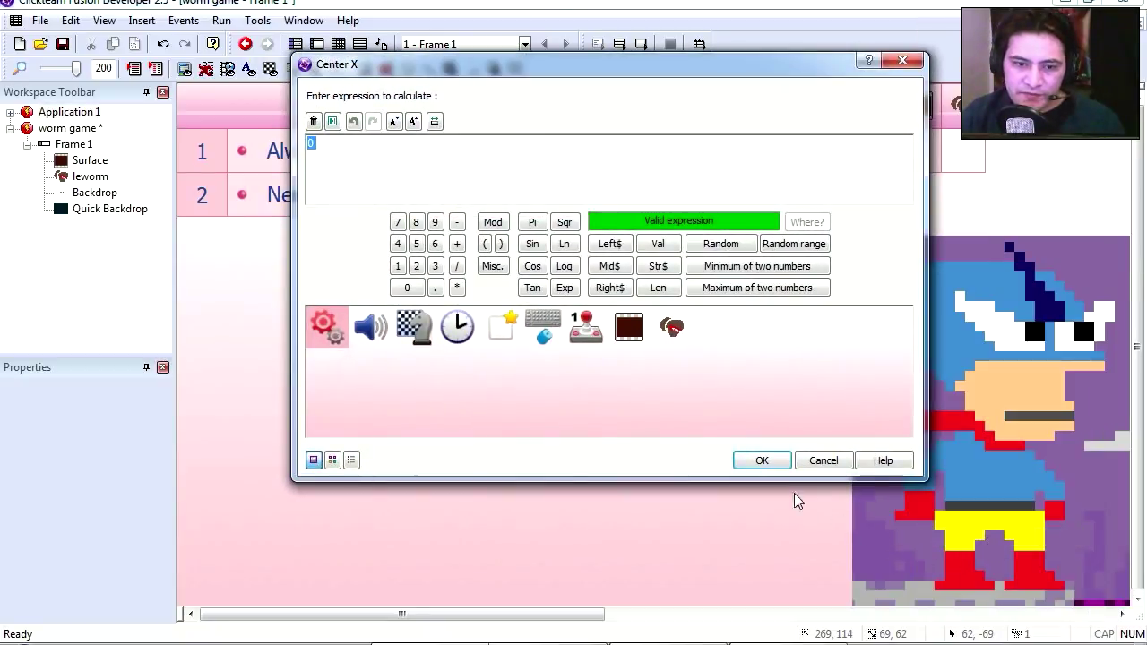
left_click(681, 333)
mouse_move(733, 399)
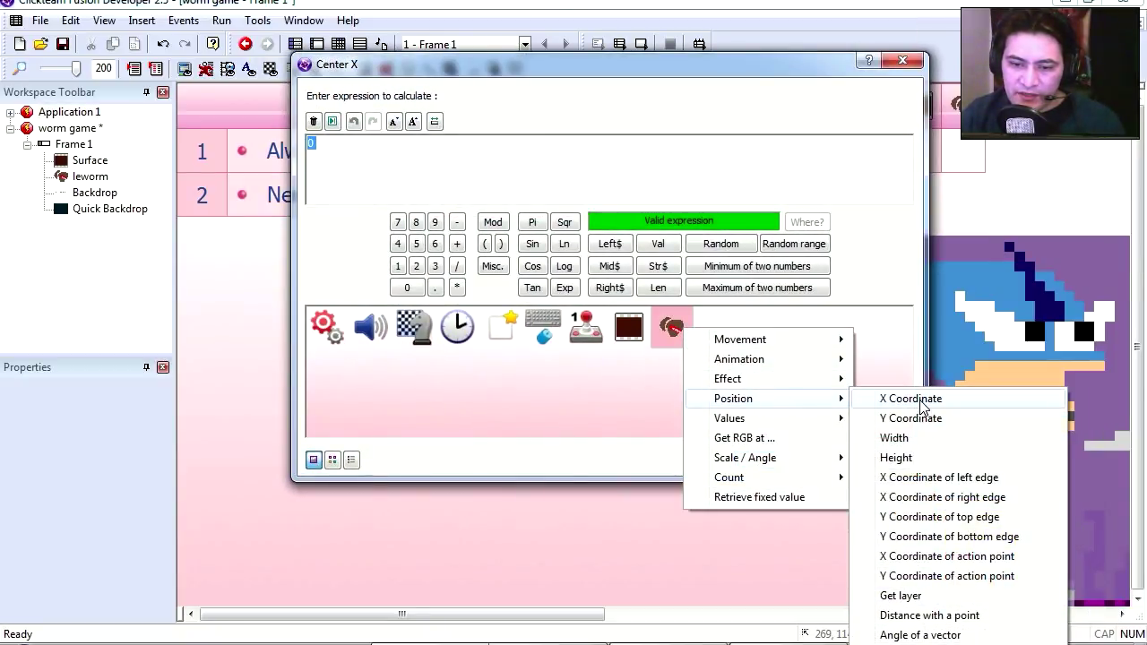
left_click(921, 404)
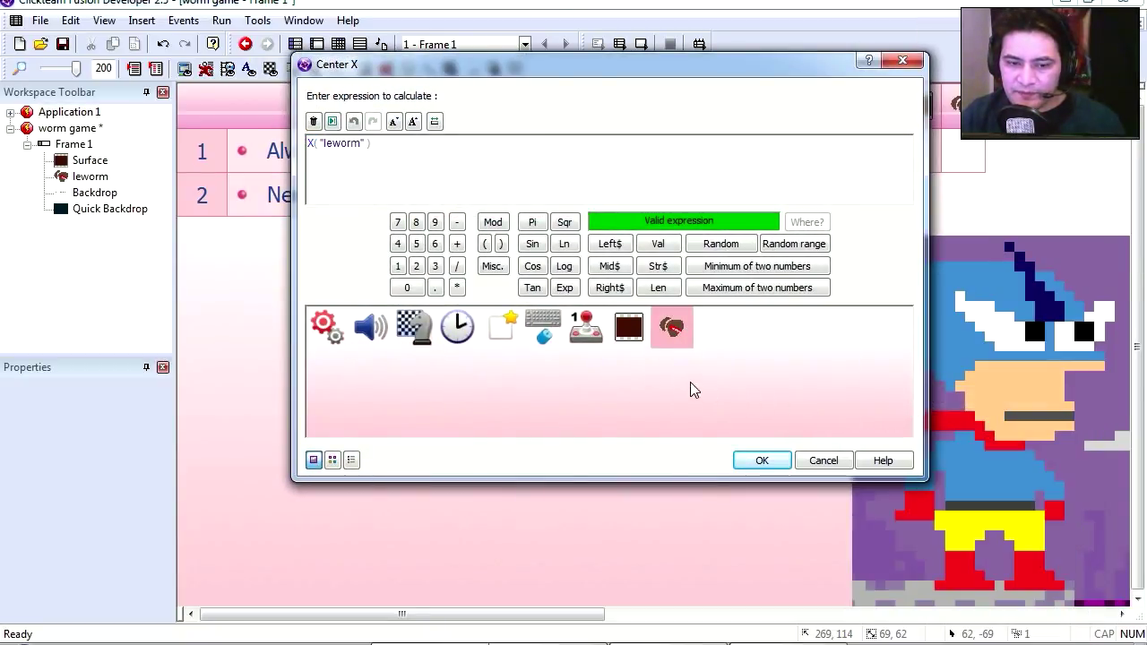
left_click(762, 461)
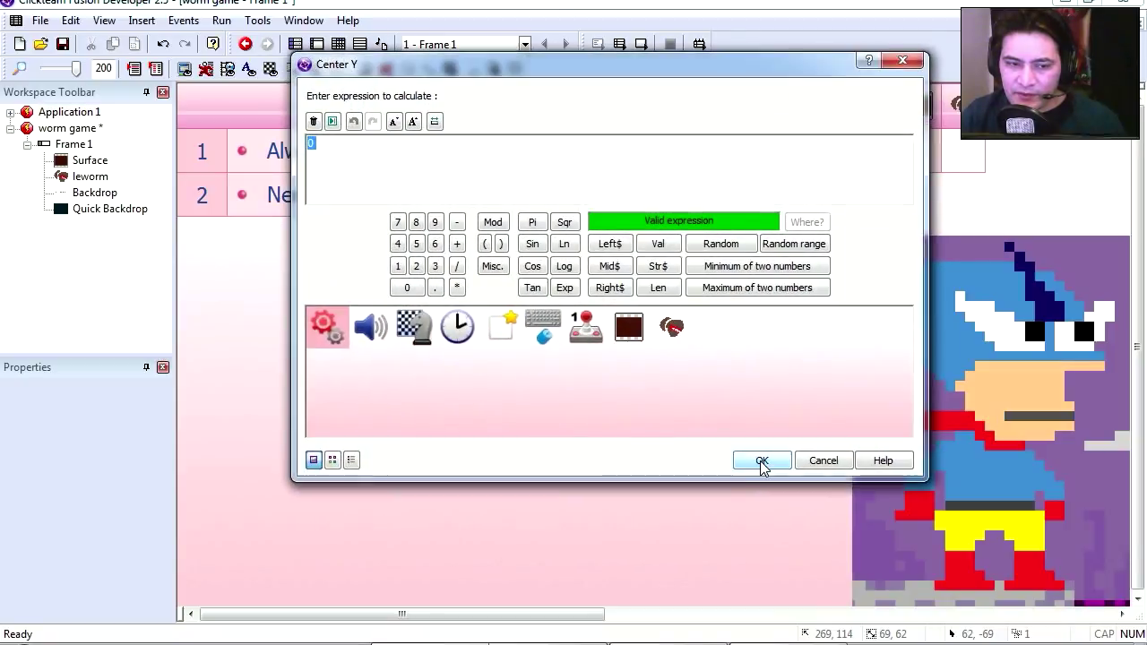
left_click(678, 333)
mouse_move(727, 403)
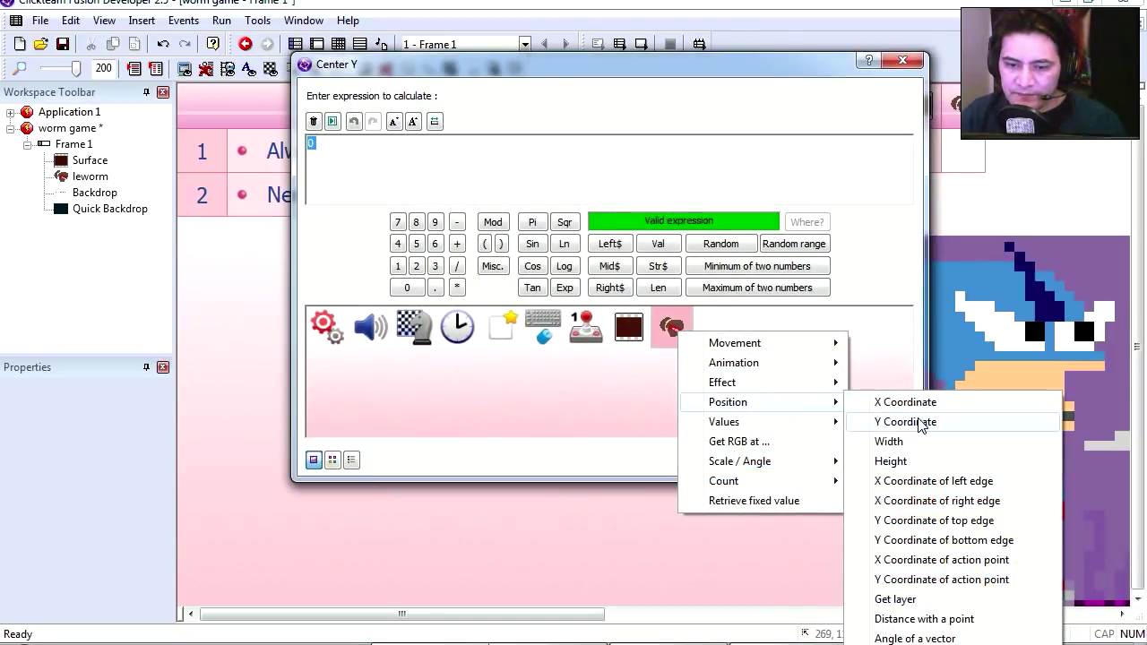
left_click(923, 424)
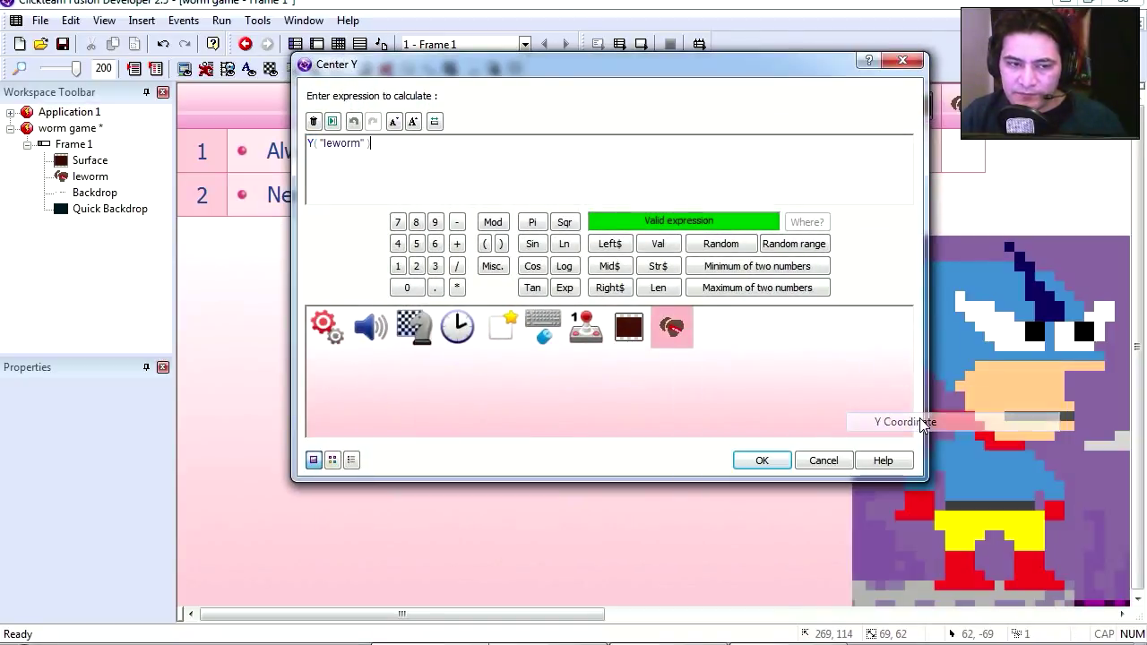
left_click(762, 460)
Step: Give the ellipse its width and height, fill colour, and outline thickness 0
type("32")
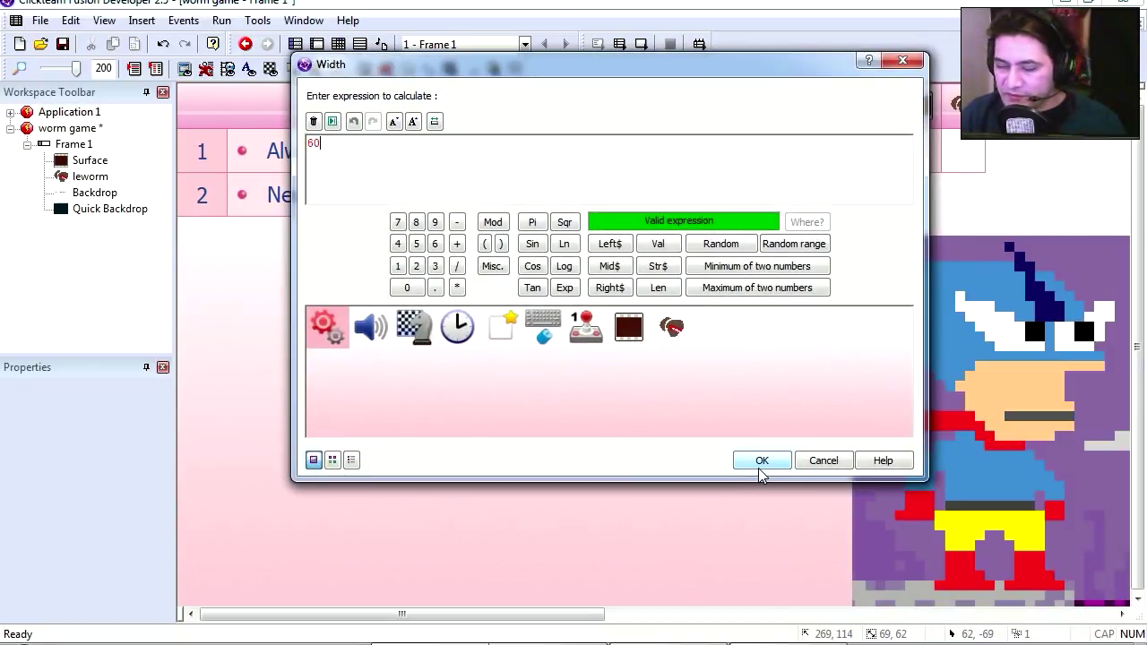
left_click(758, 468)
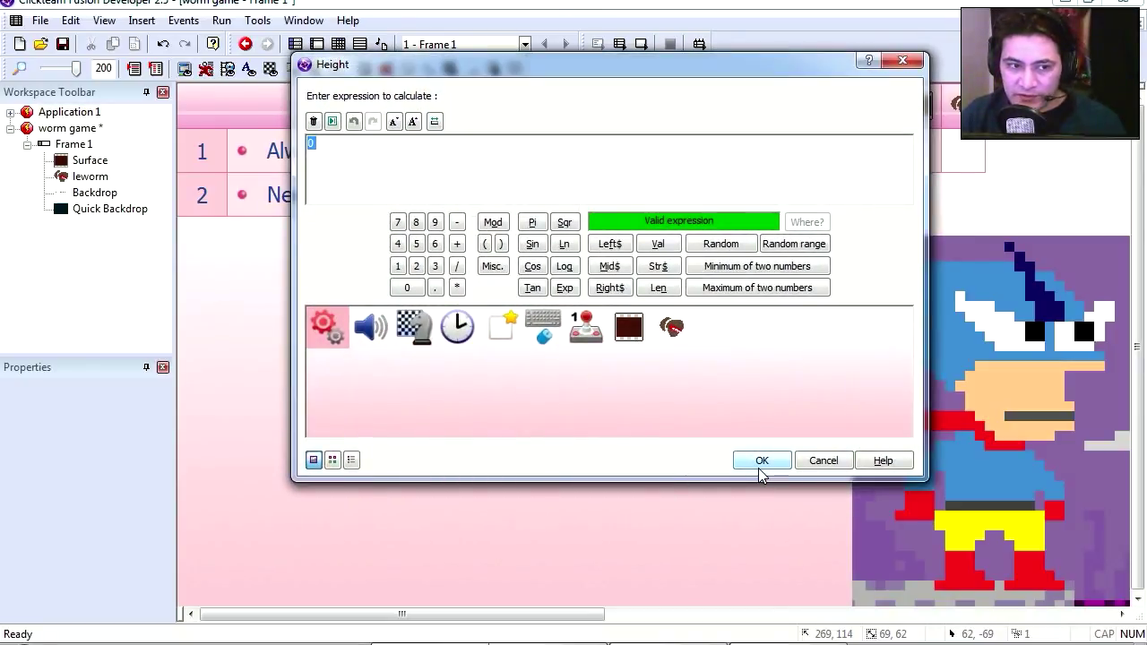
type("32")
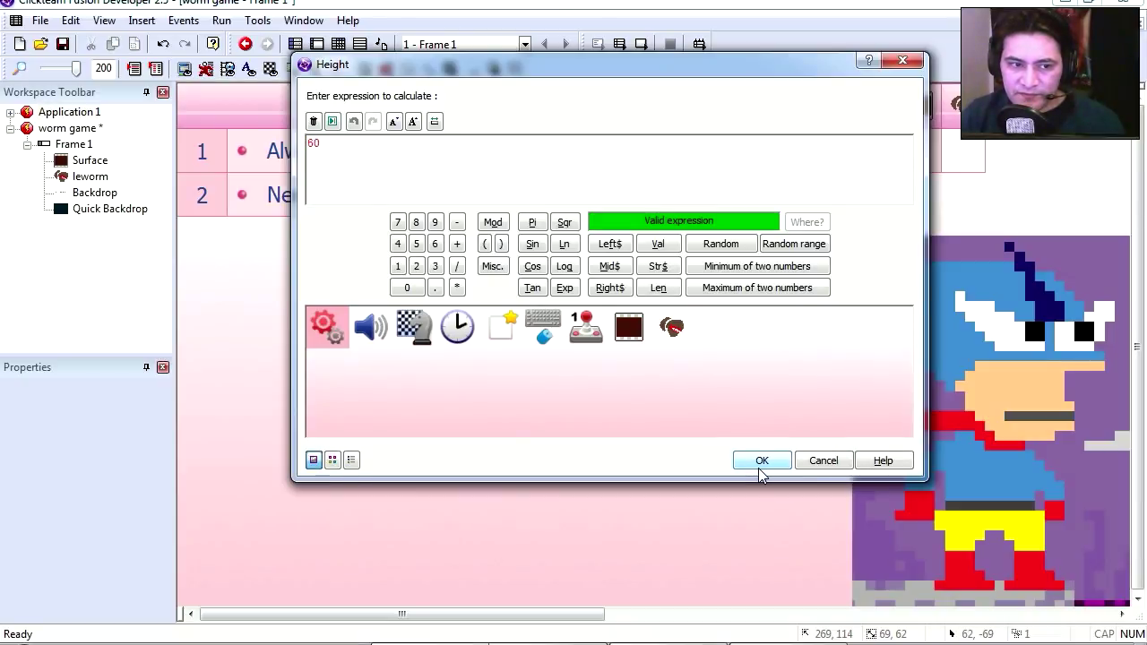
left_click(758, 468)
left_click(700, 230)
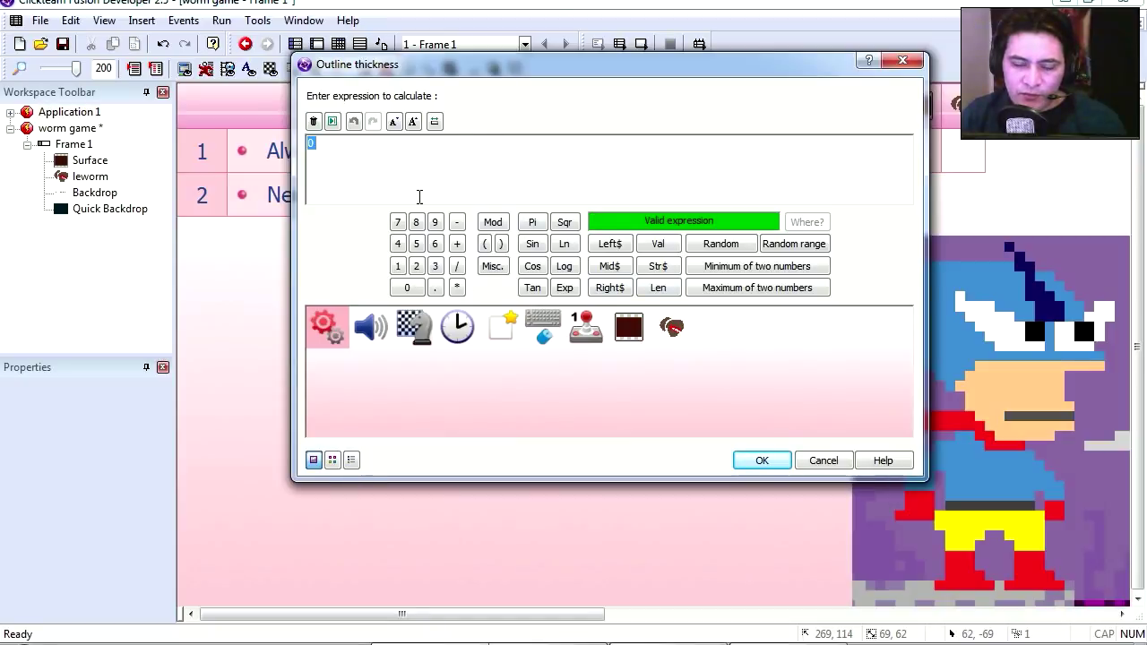
left_click(761, 462)
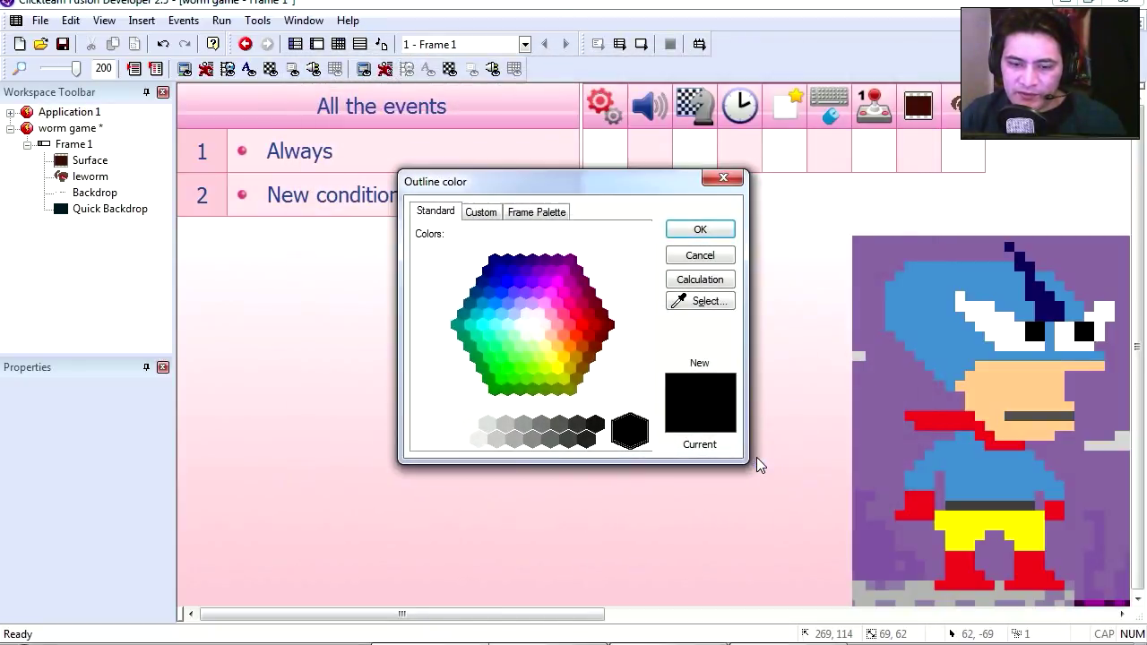
left_click(698, 230)
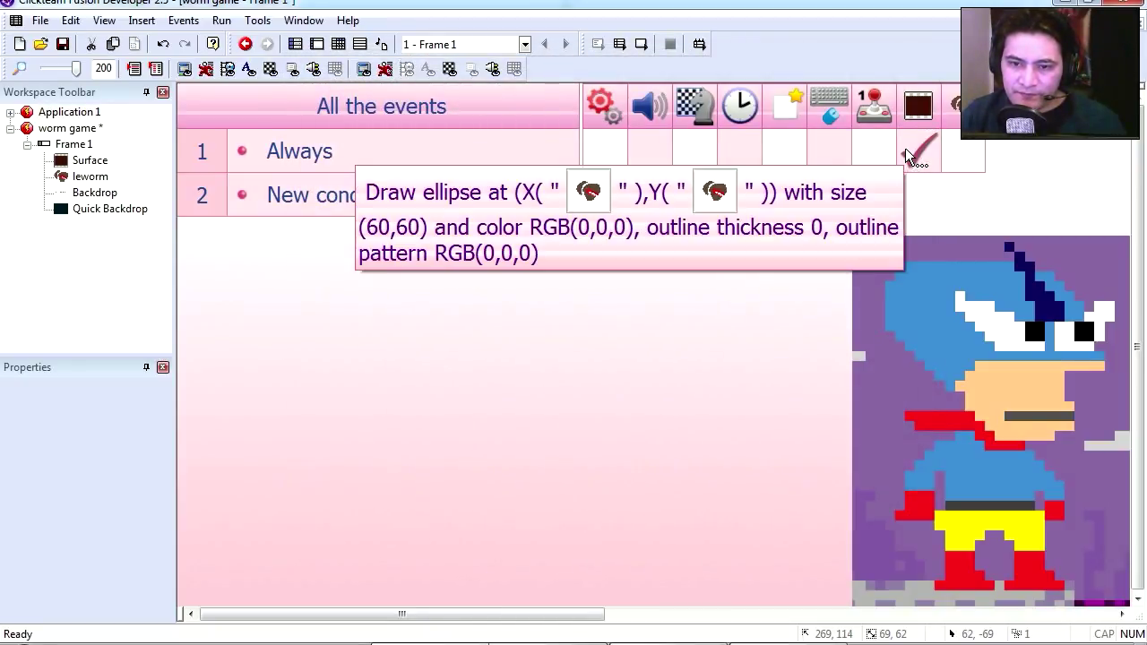
left_click(641, 44)
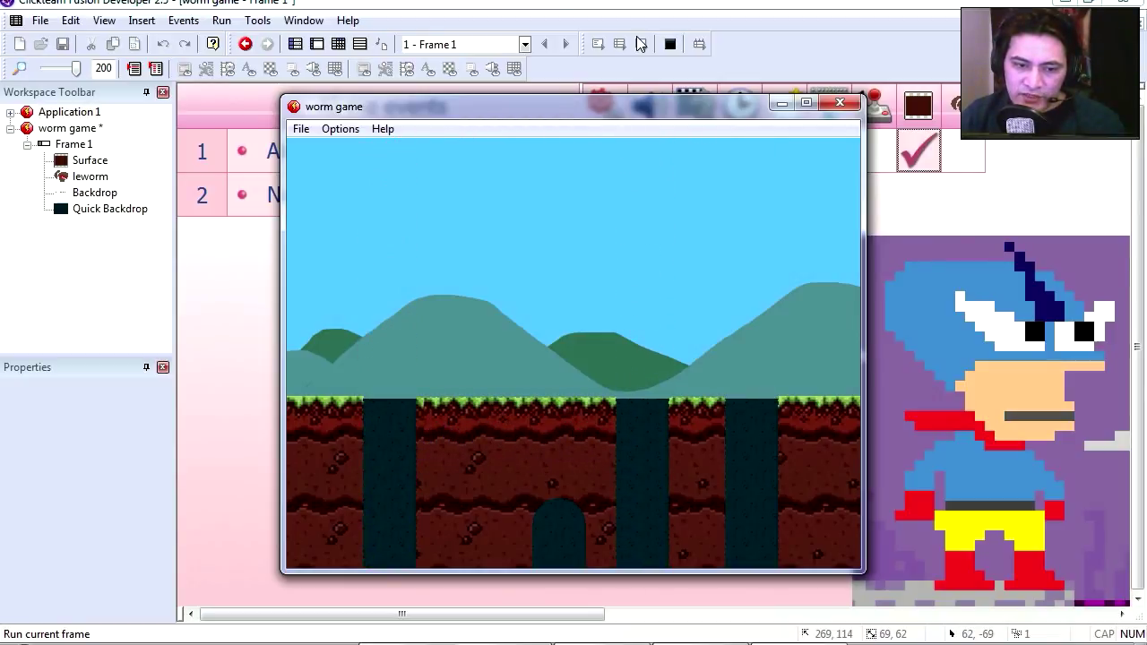
Step: Close the game preview and begin a new condition for event 2
left_click(840, 104)
double_click(366, 190)
Step: Add a Start of Frame event above Always that turns off Surface absolute coordinates
left_click(475, 305)
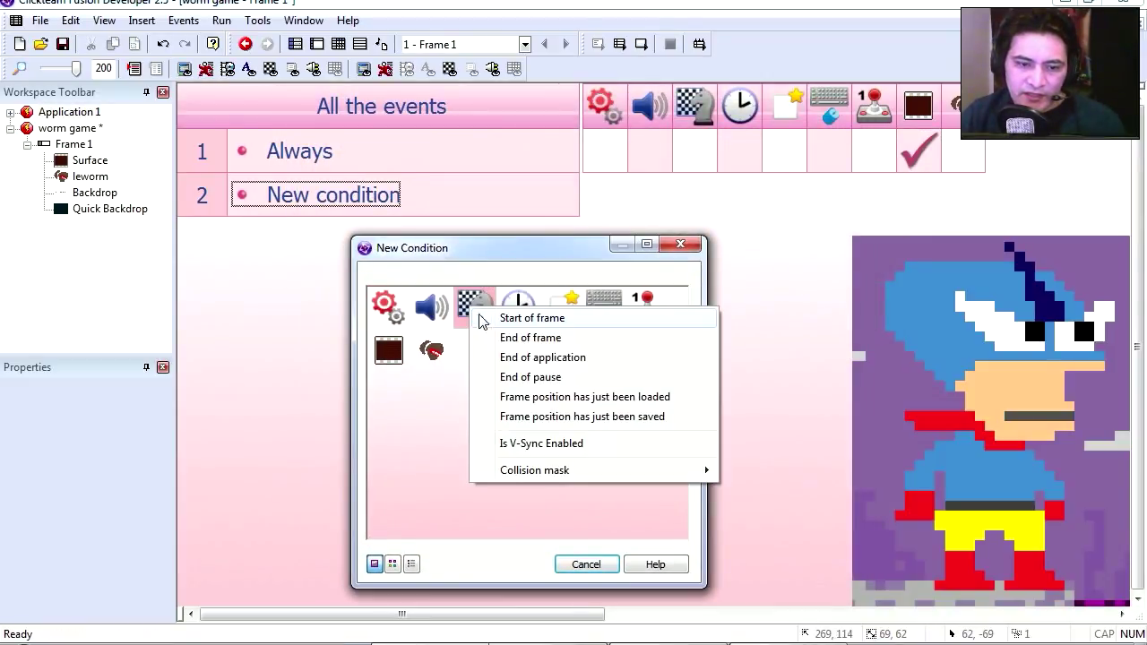
left_click_drag(215, 199, 213, 157)
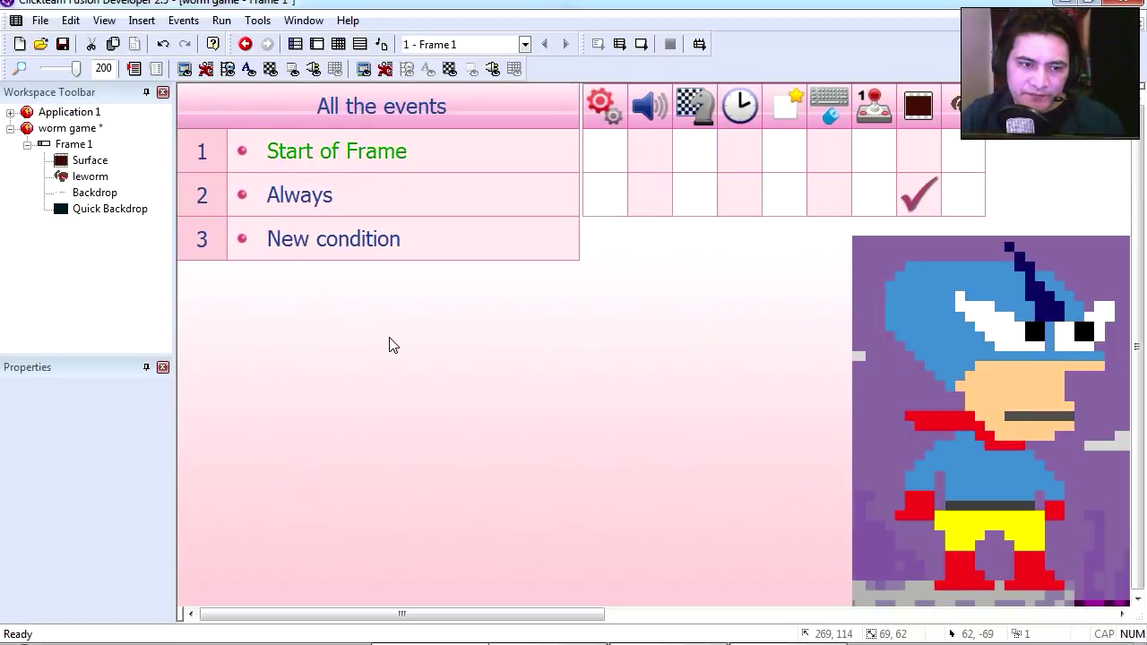
left_click(918, 147)
mouse_move(987, 227)
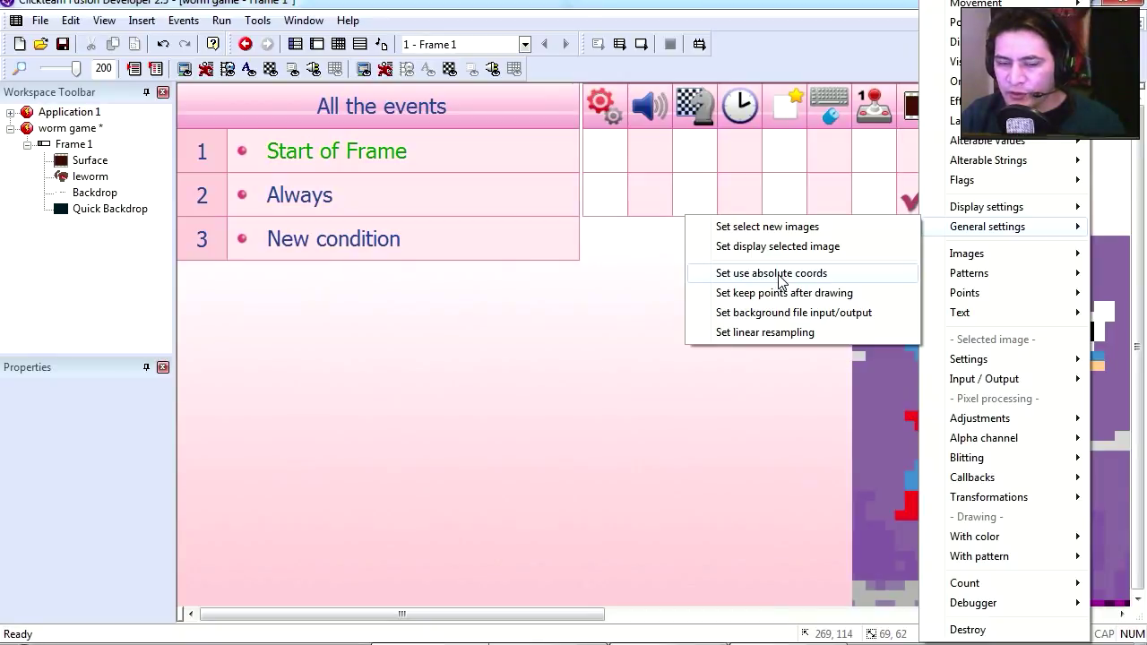
left_click(780, 280)
left_click_drag(509, 73, 536, 99)
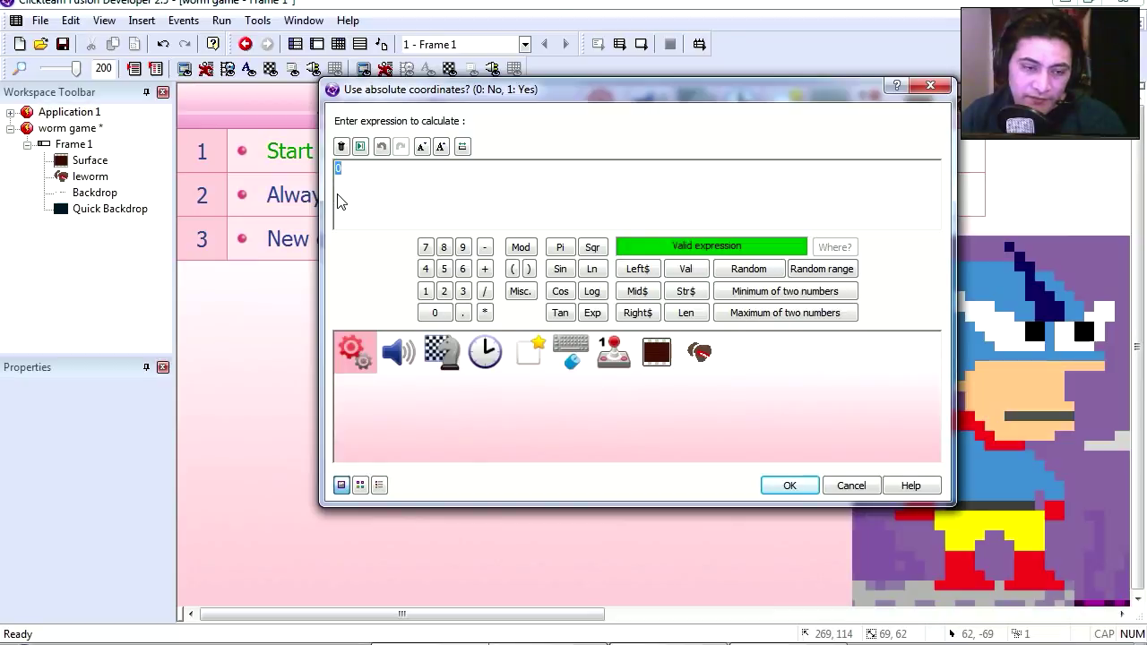
left_click(790, 486)
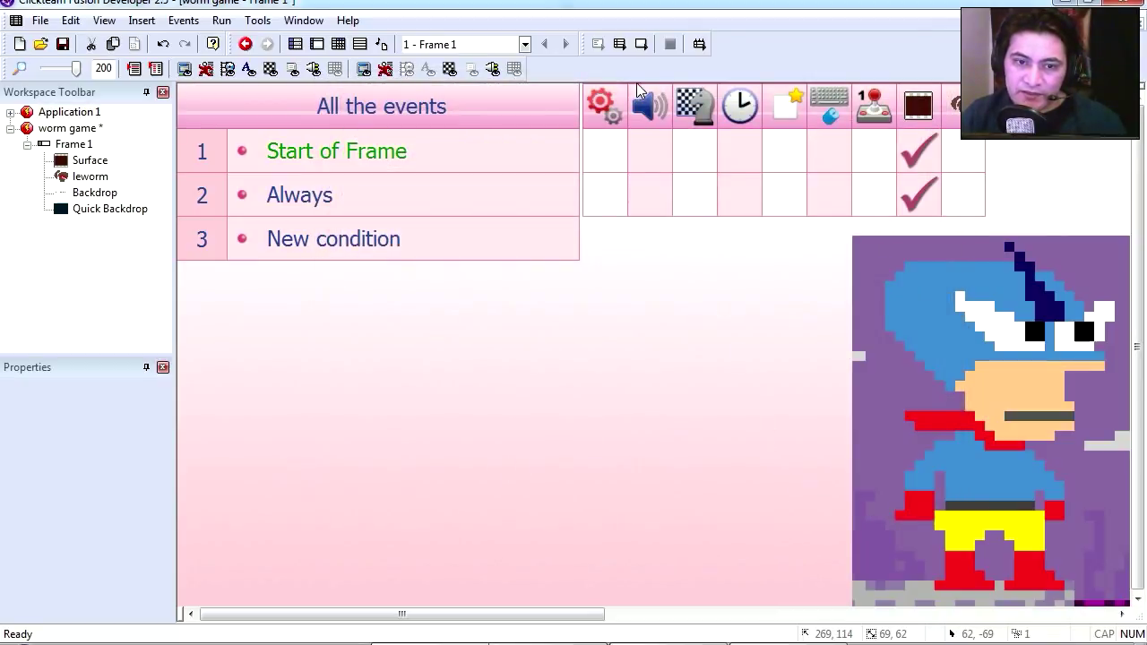
left_click(641, 44)
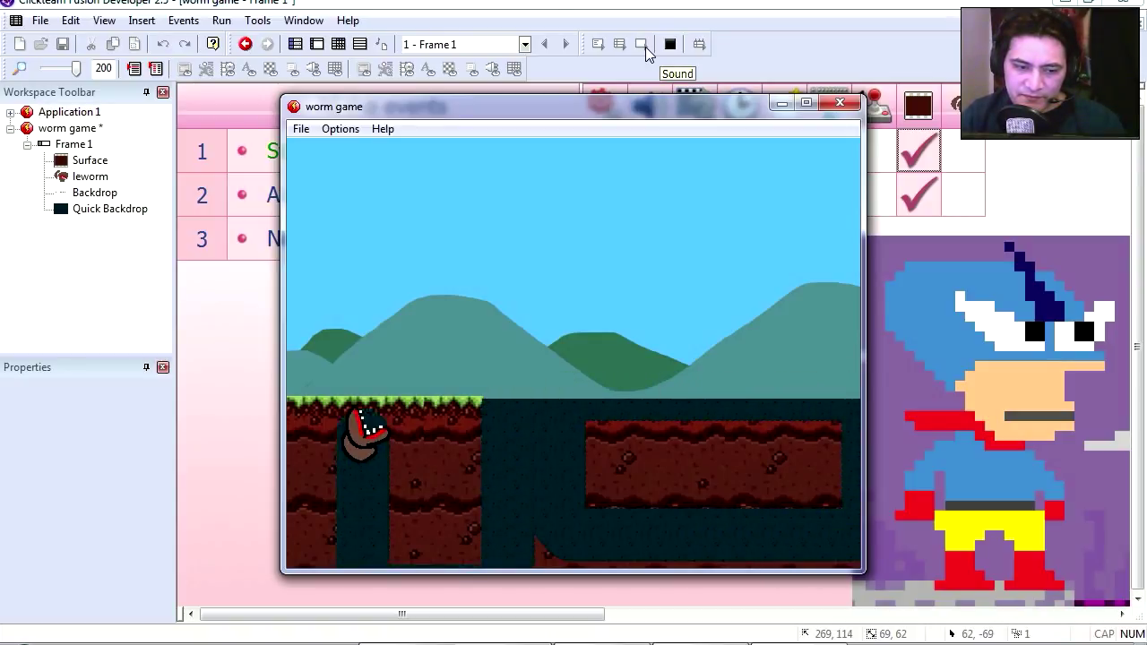
Step: Make the Always event also centre the window in the frame on leworm
left_click(847, 106)
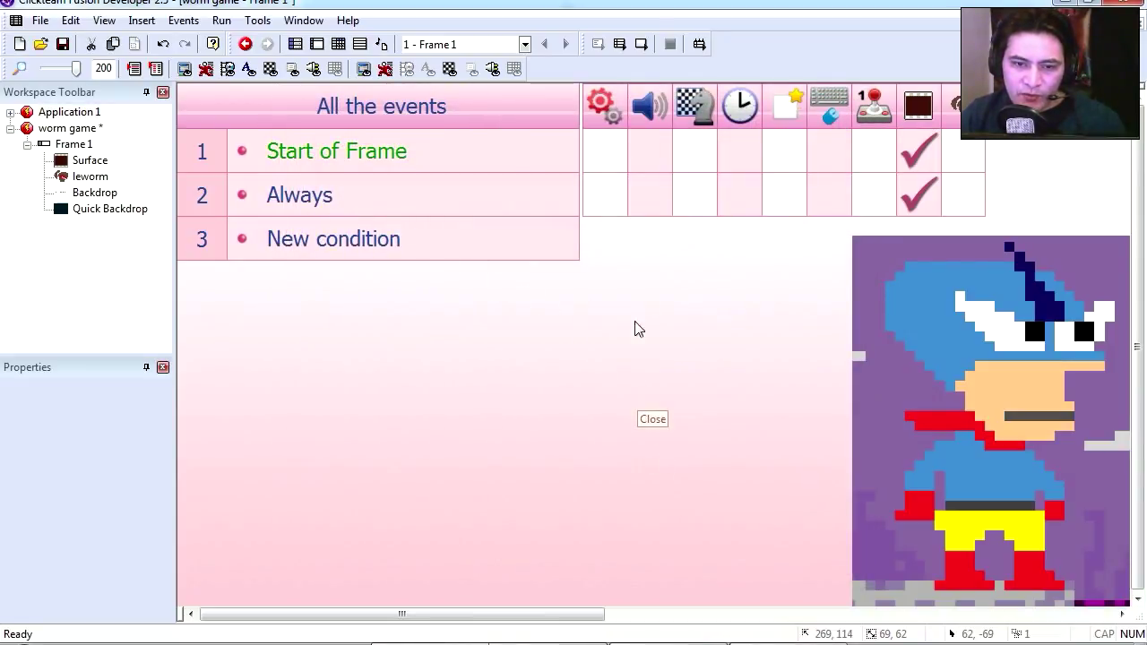
left_click(681, 202)
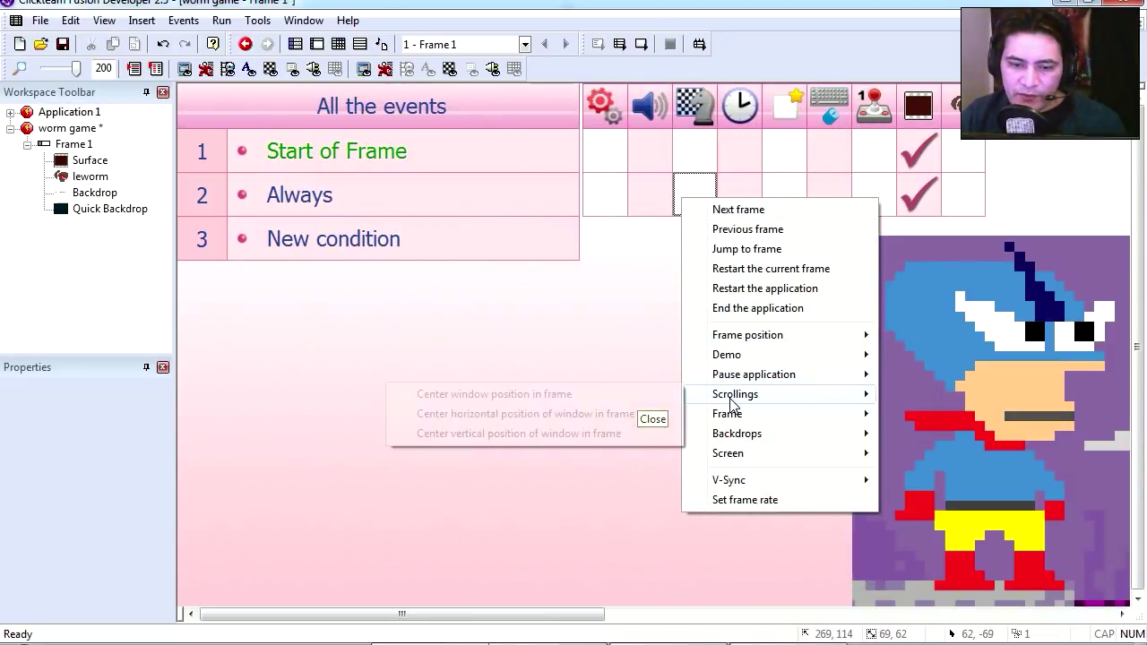
left_click(565, 394)
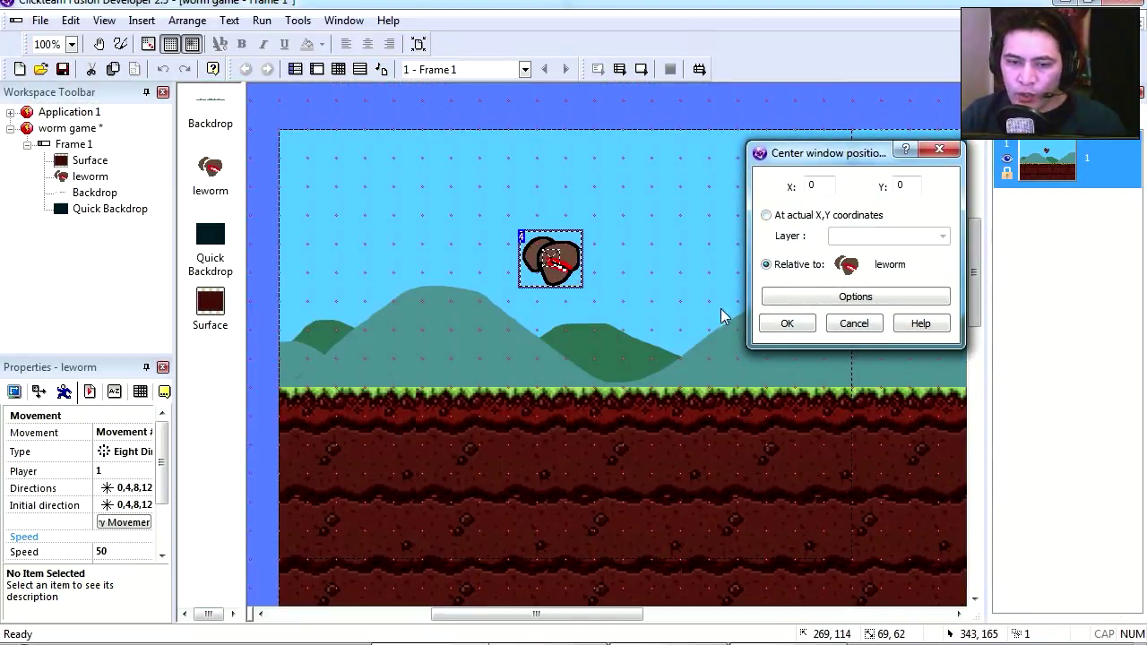
left_click(787, 323)
Step: Test-run and steer the worm, confirming it carves tunnels while the view follows
left_click(642, 52)
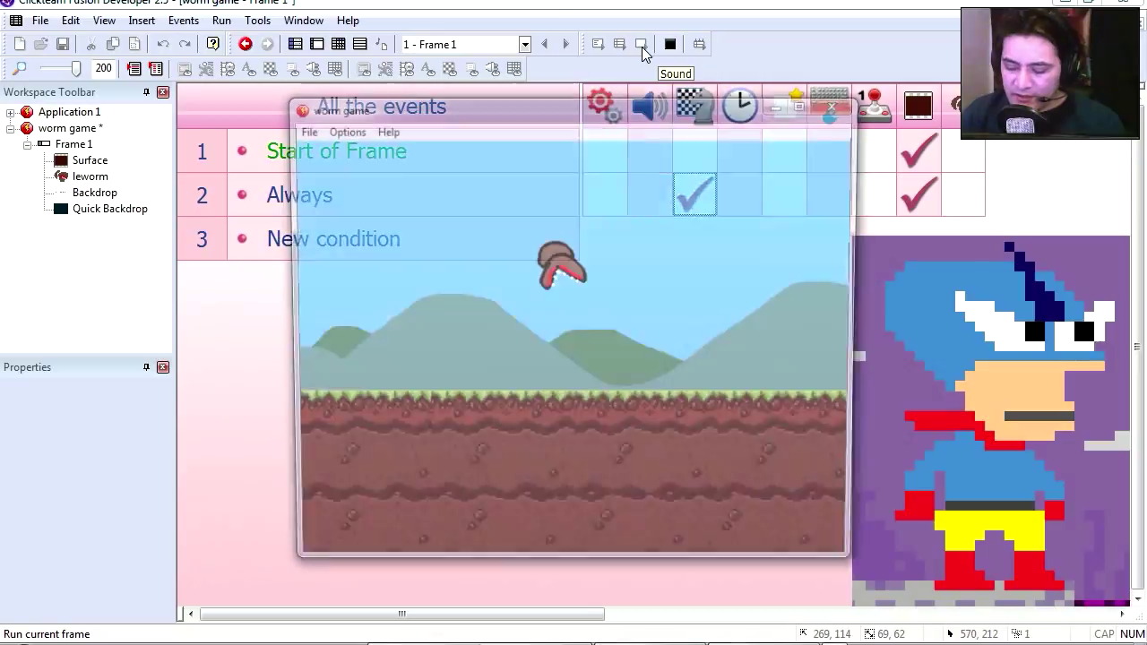
key("Left")
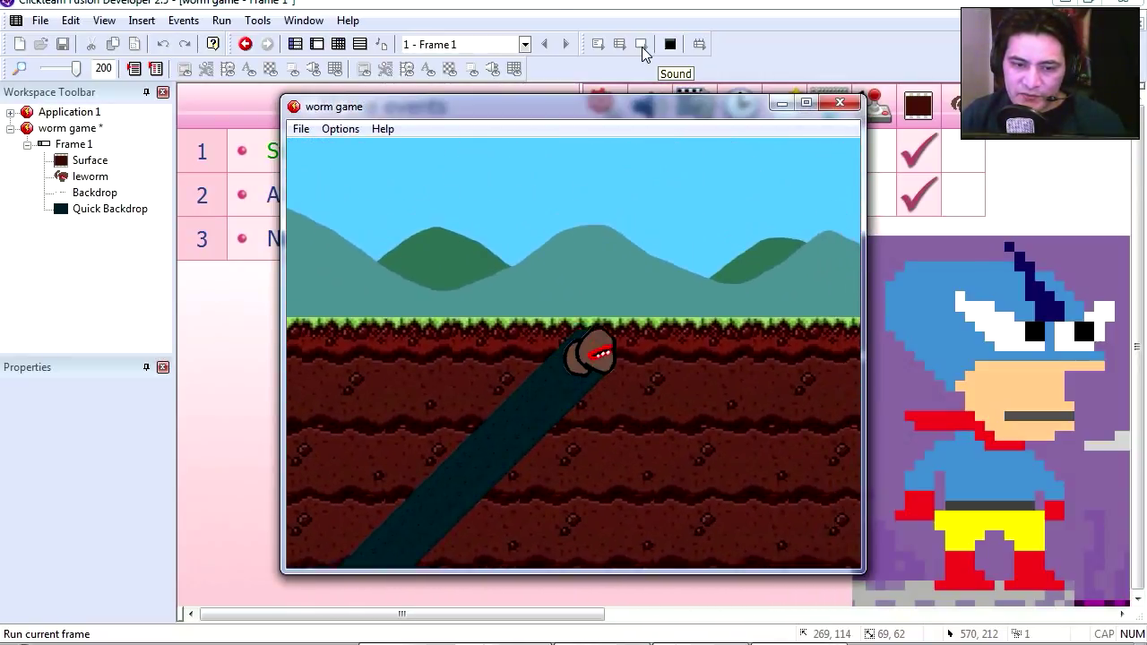
key("Right")
key("Right")
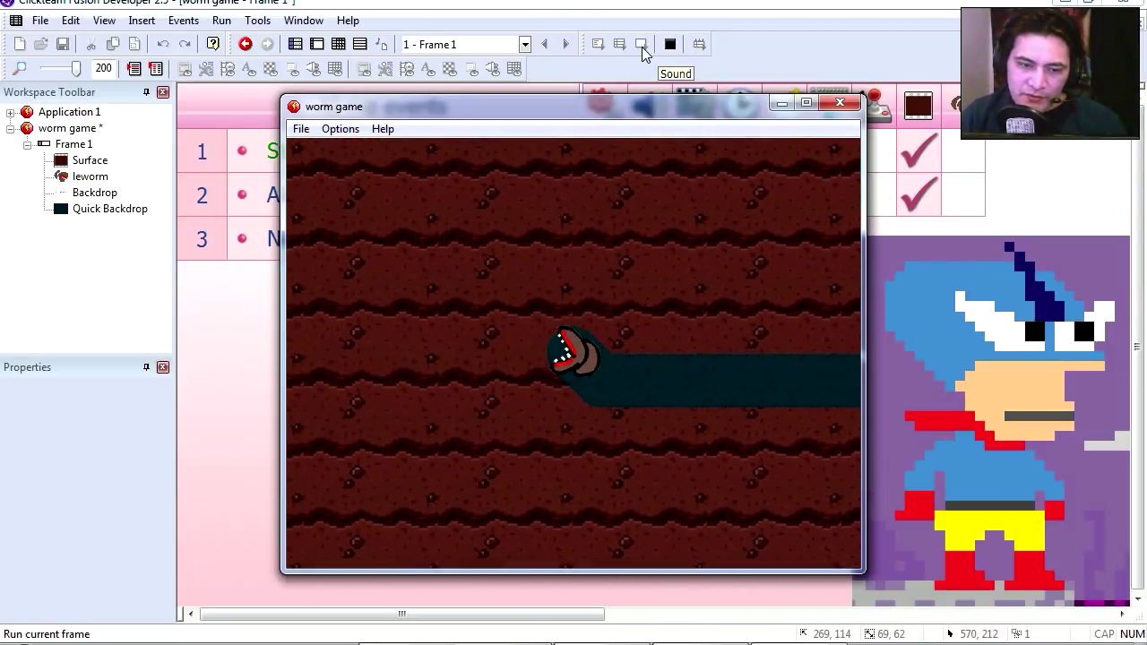
key("Right")
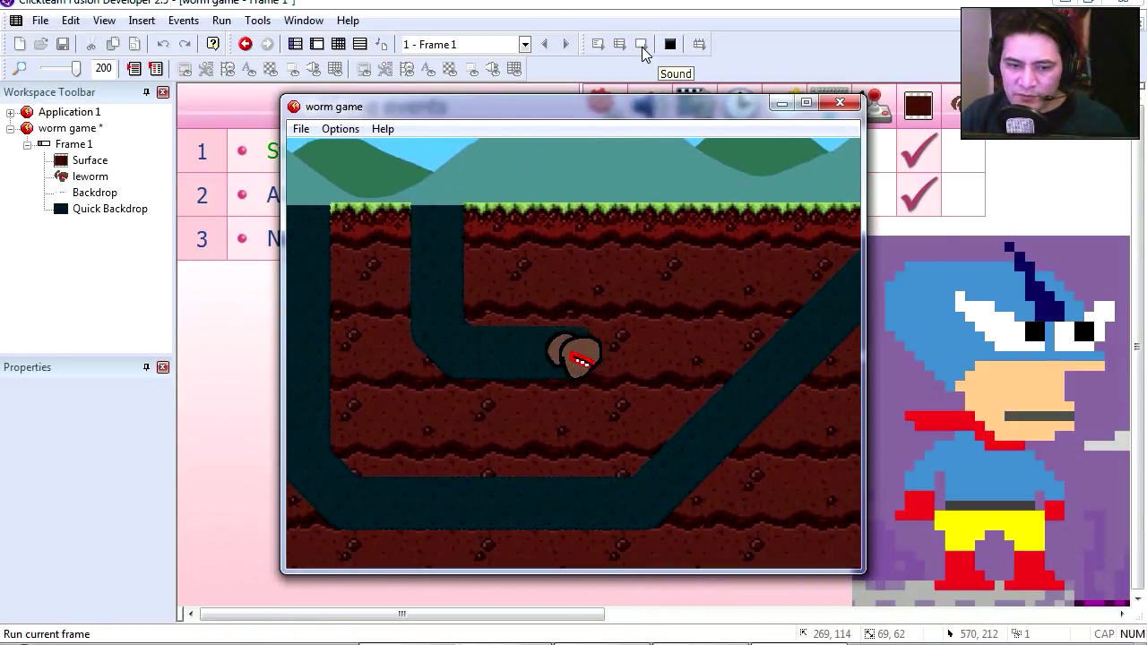
key("Left")
key("Right")
key("Right")
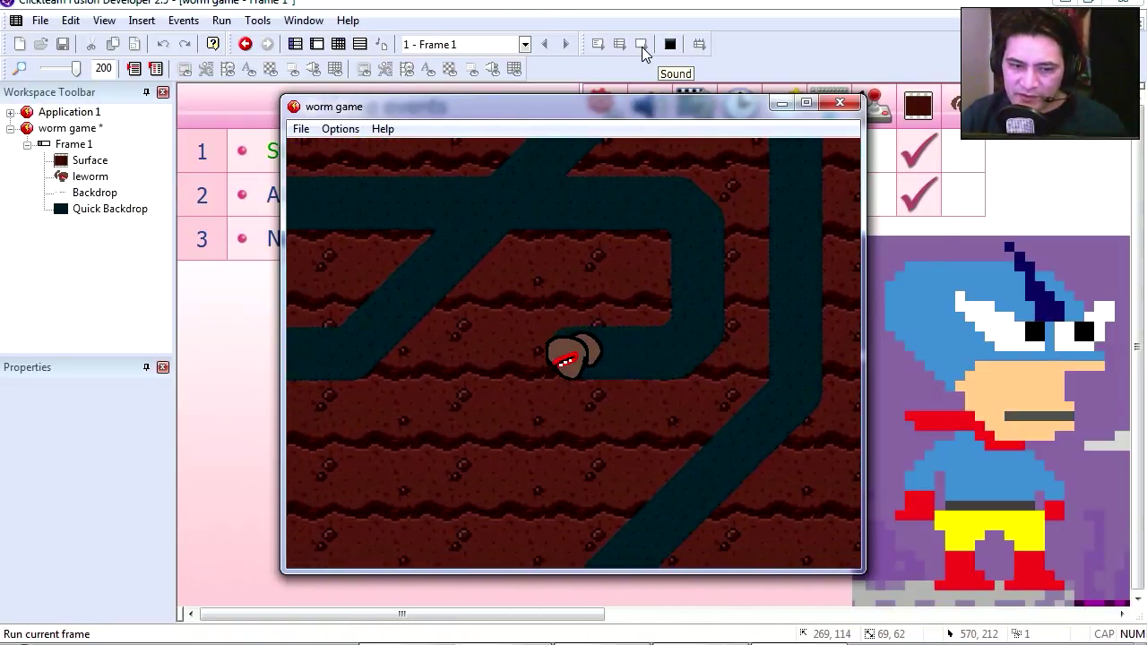